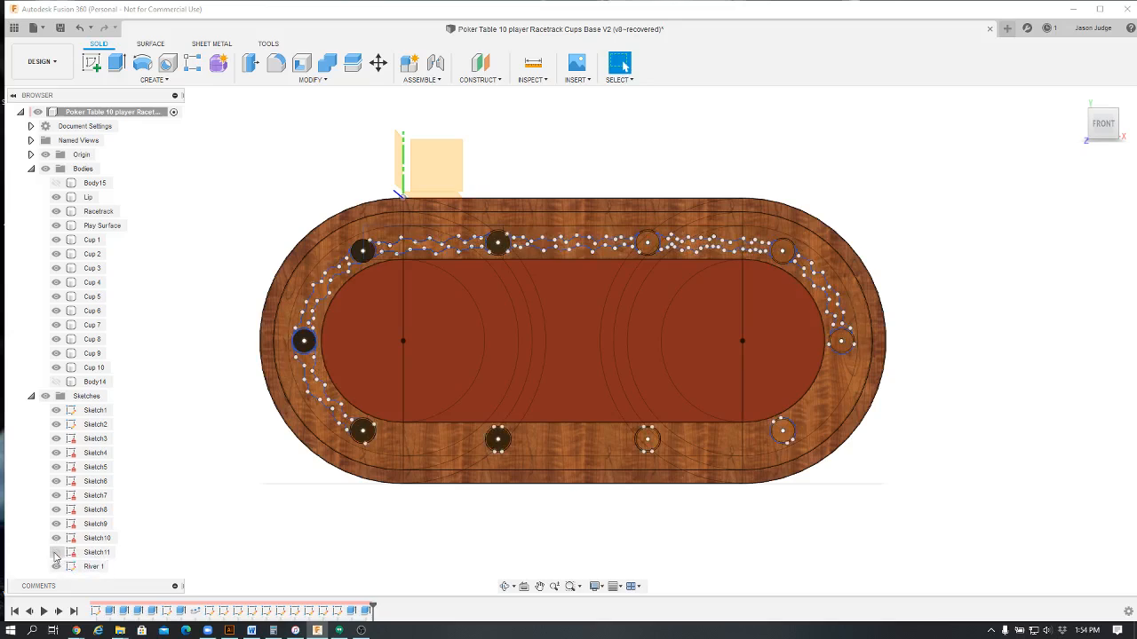
Show Sketch11 and inspect the wavy river outlines running between the cup holes around the racetrack
left_click(56, 552)
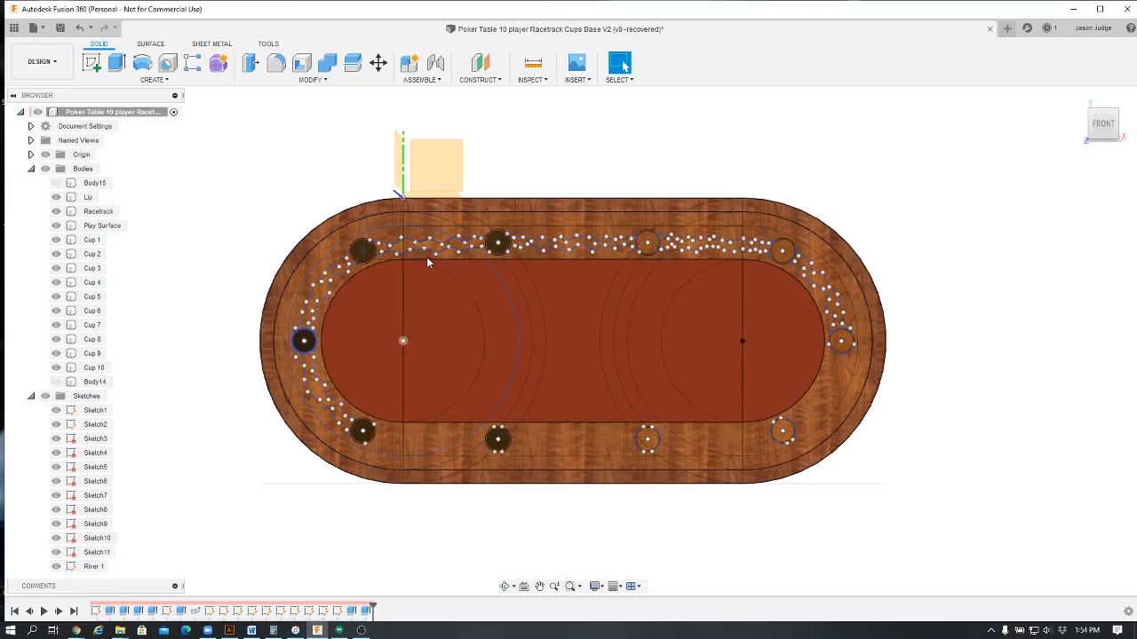
scroll(427, 262, "up", 5)
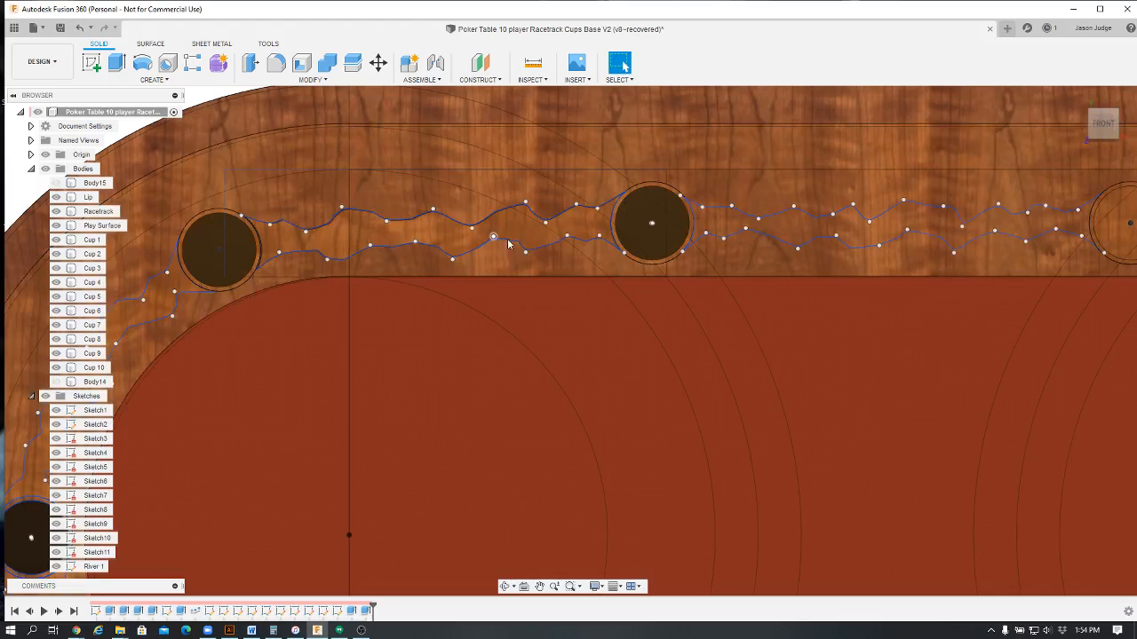
left_click(581, 238)
scroll(594, 408, "down", 5)
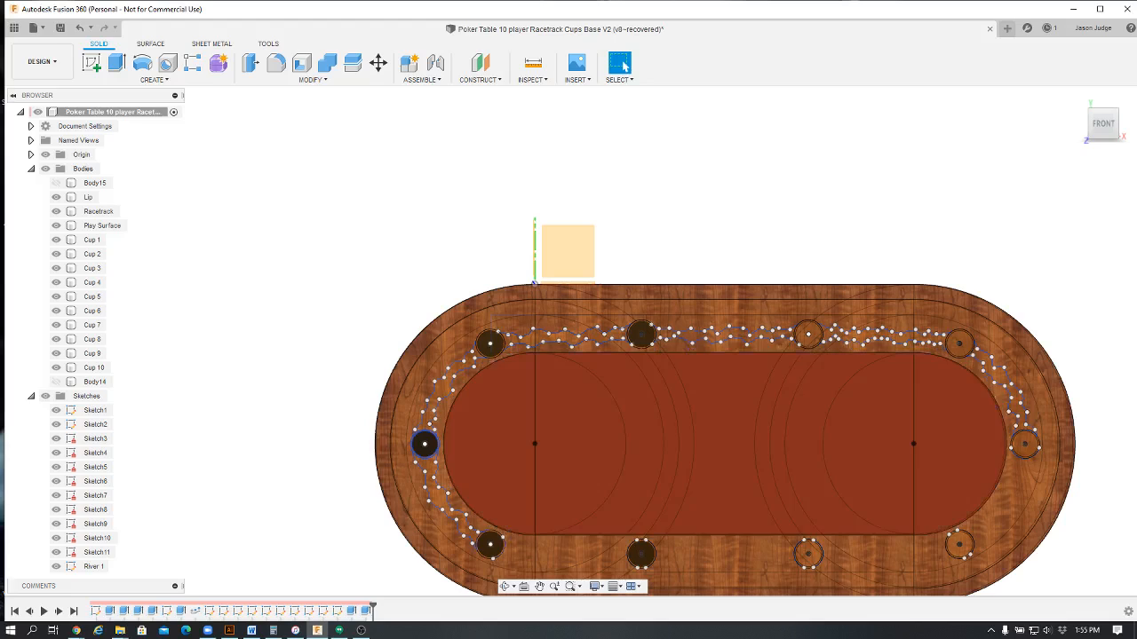
left_click(542, 592)
left_click(539, 586)
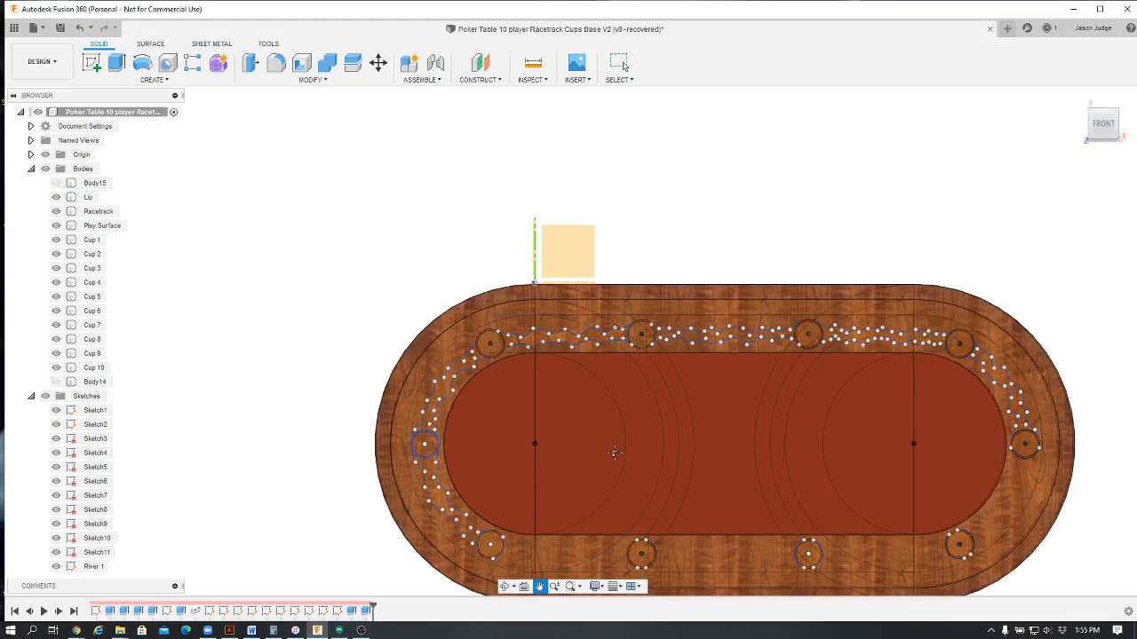
left_click_drag(617, 452, 511, 117)
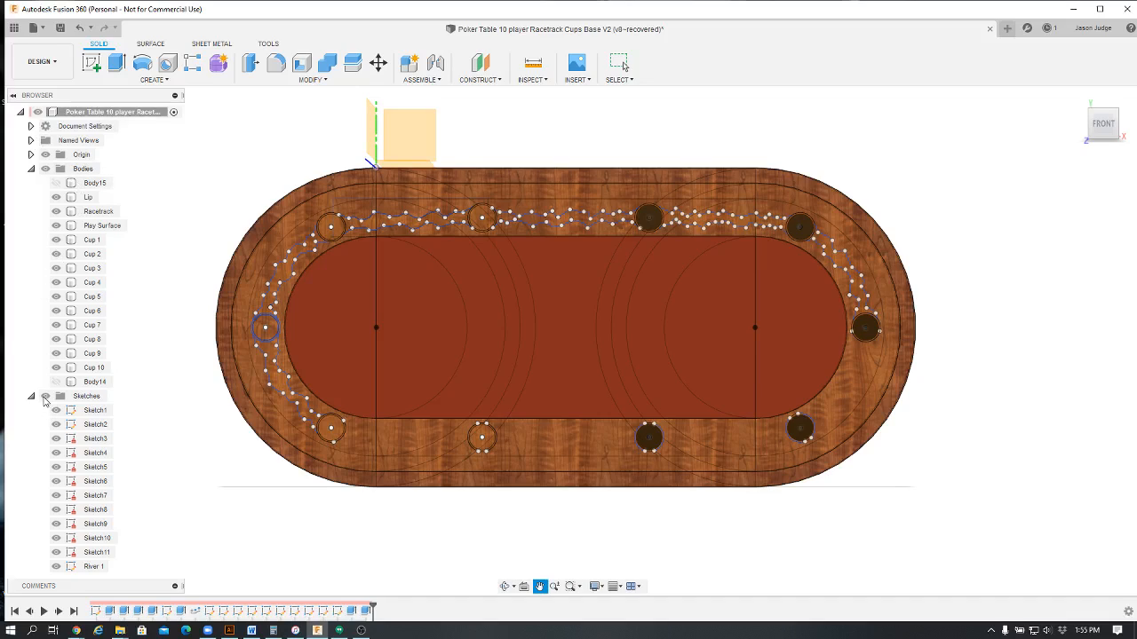
Hide all sketches together with the Lip and Play Surface bodies
left_click(45, 397)
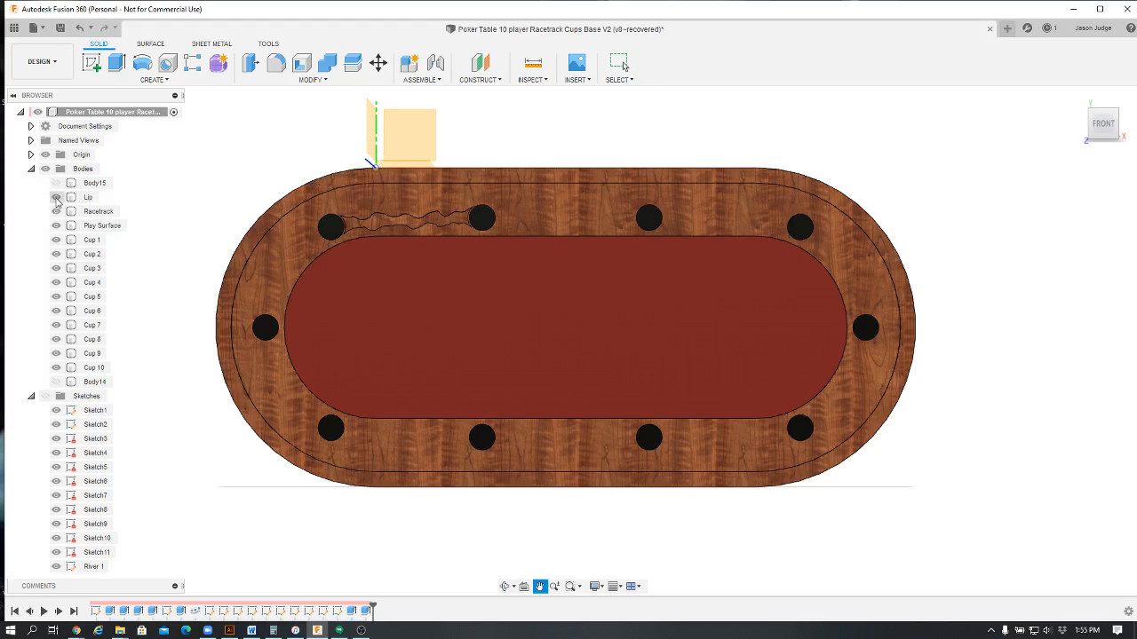
left_click(56, 197)
left_click(56, 226)
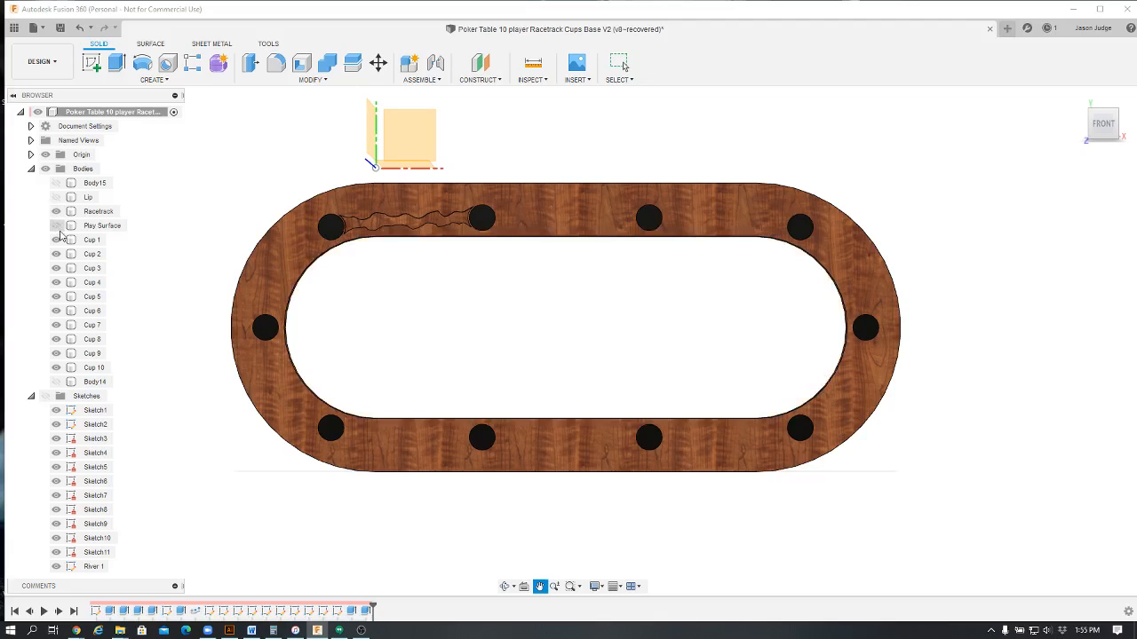
Hide the ten cup bodies, Cup 1 through Cup 10, leaving only the Racetrack body displayed
left_click(55, 240)
left_click(56, 254)
left_click(56, 268)
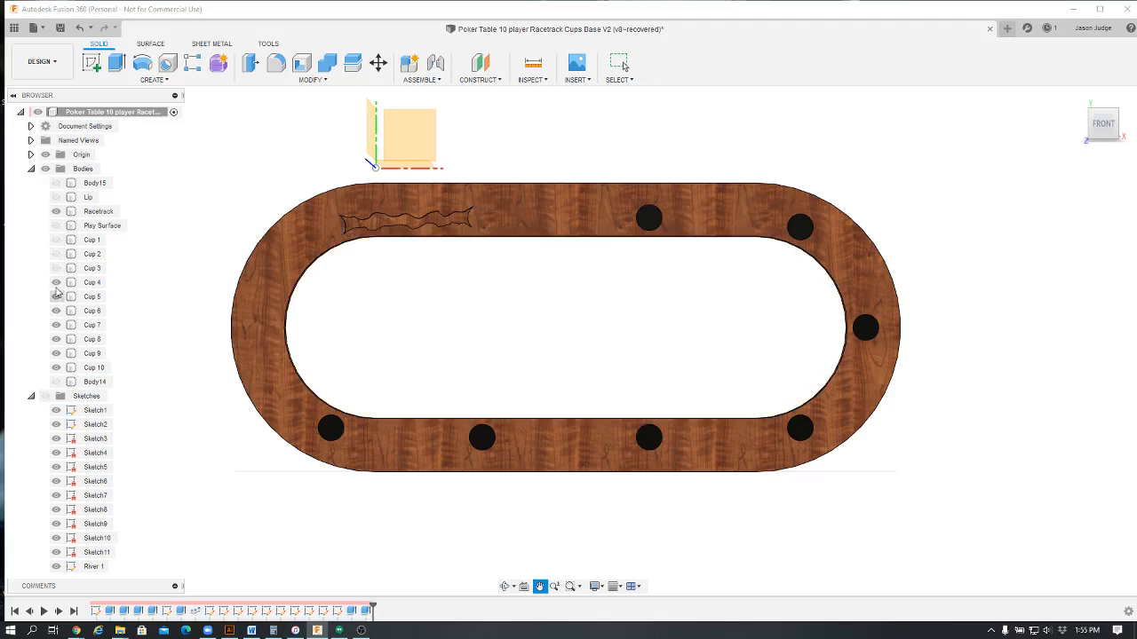
left_click(56, 282)
left_click(56, 297)
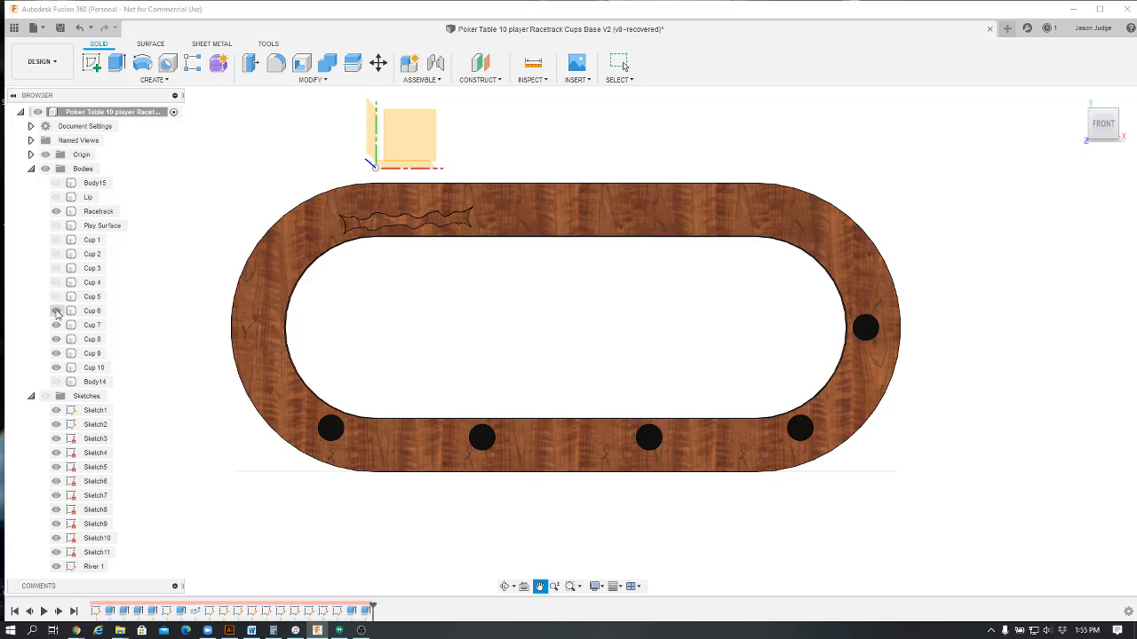
left_click(56, 311)
left_click(56, 325)
left_click(56, 340)
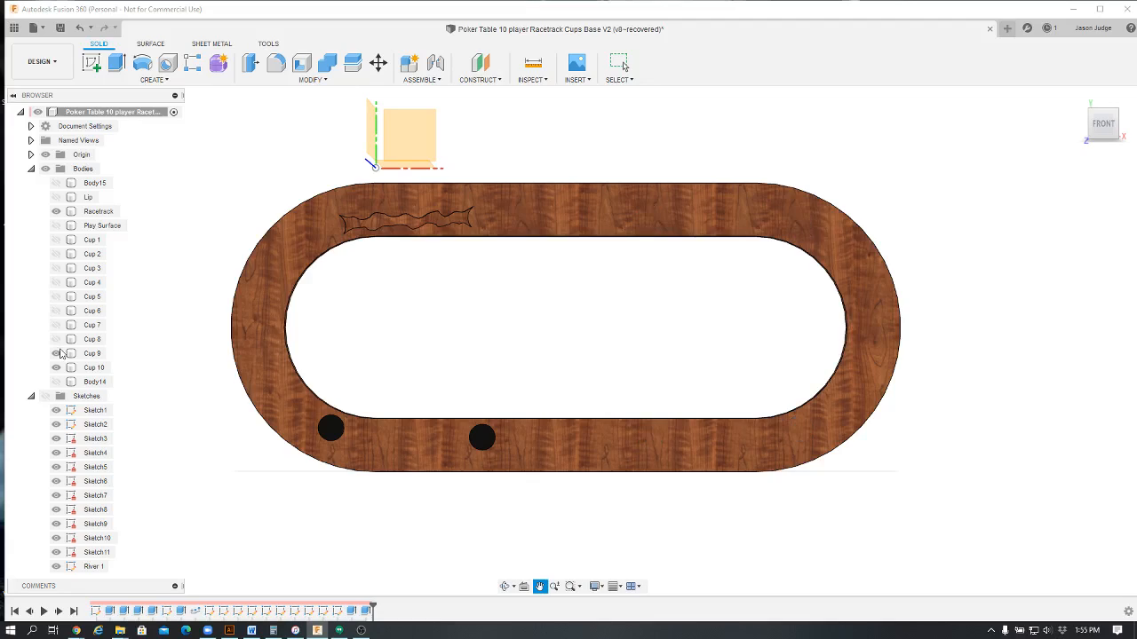
left_click(56, 354)
left_click(56, 367)
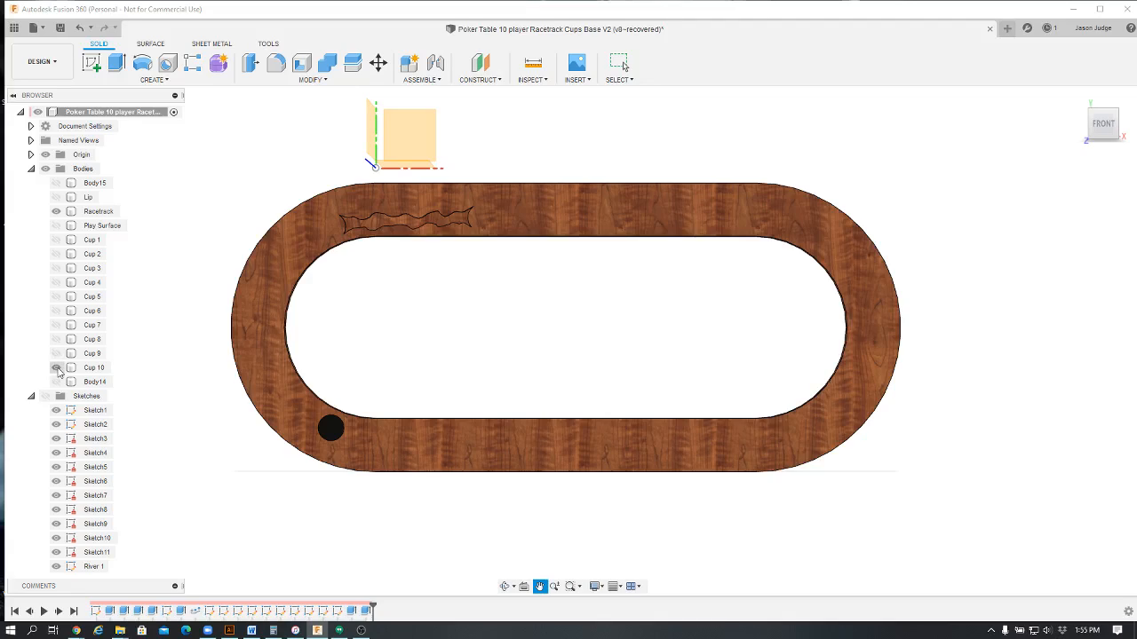
left_click(57, 368)
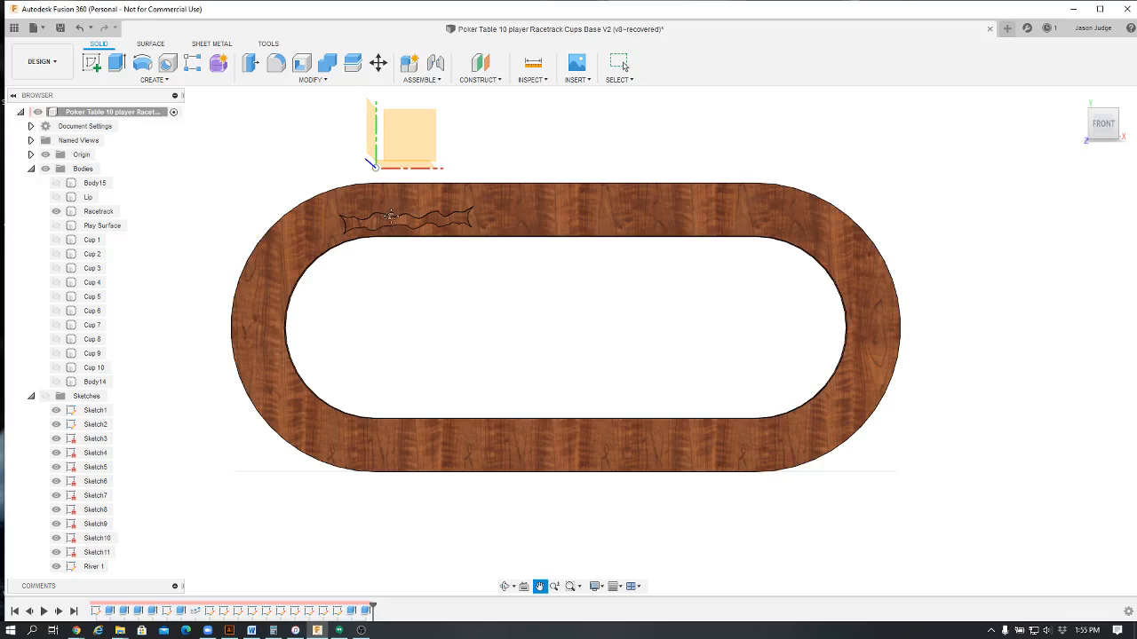
Switch to the Manufacture workspace and delete the existing 2D Pocket7 operation from Setup3
scroll(390, 217, "up", 5)
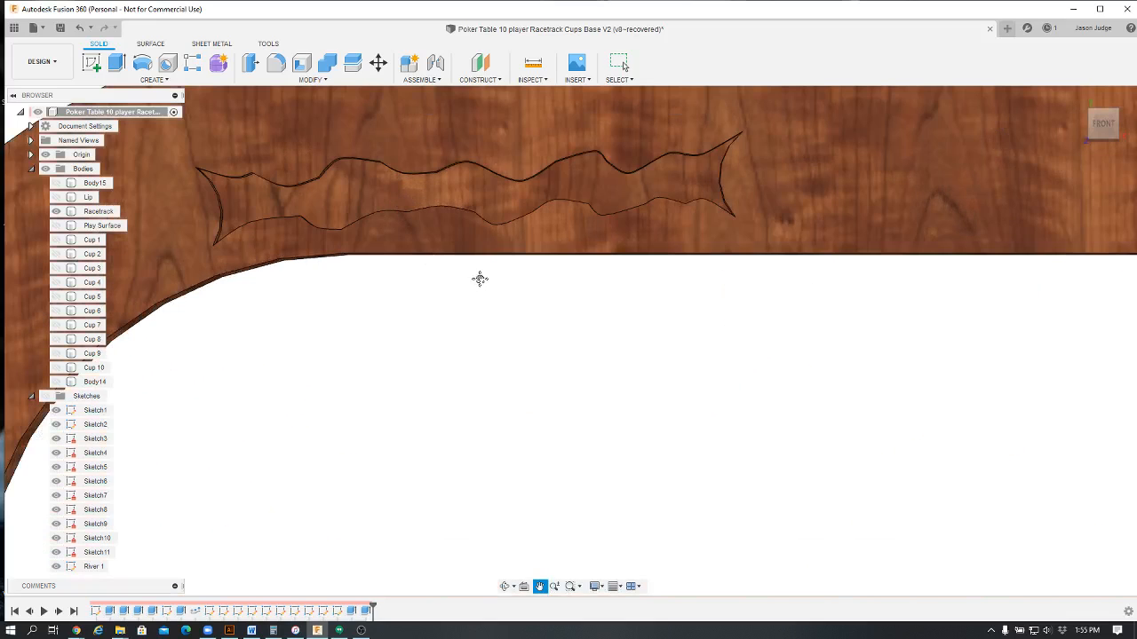
left_click_drag(432, 261, 426, 363)
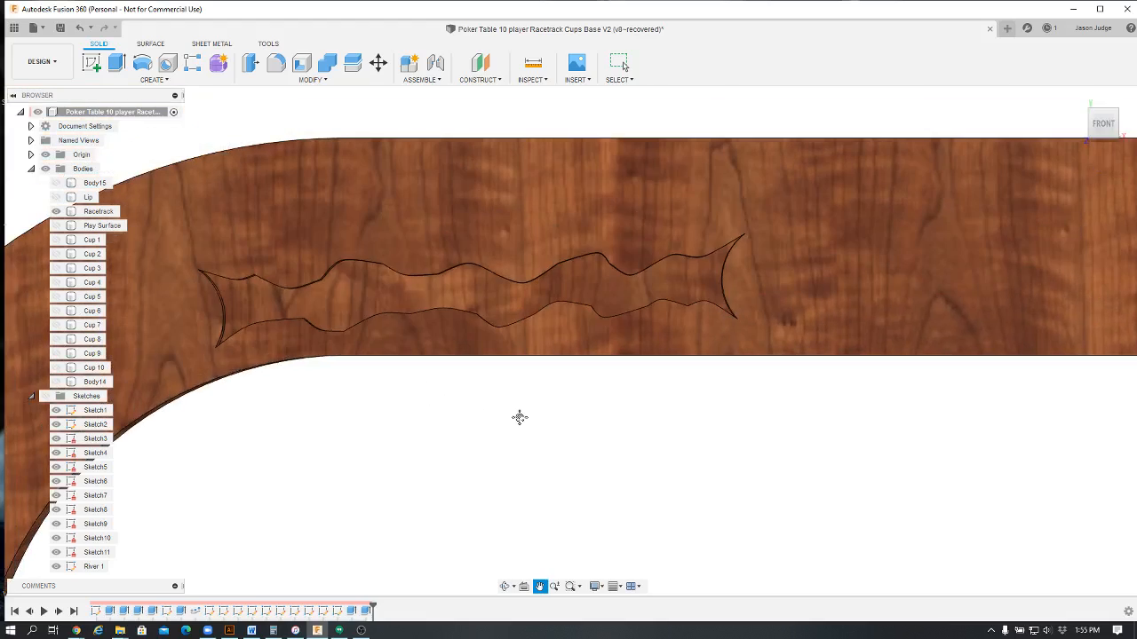
left_click_drag(519, 418, 599, 434)
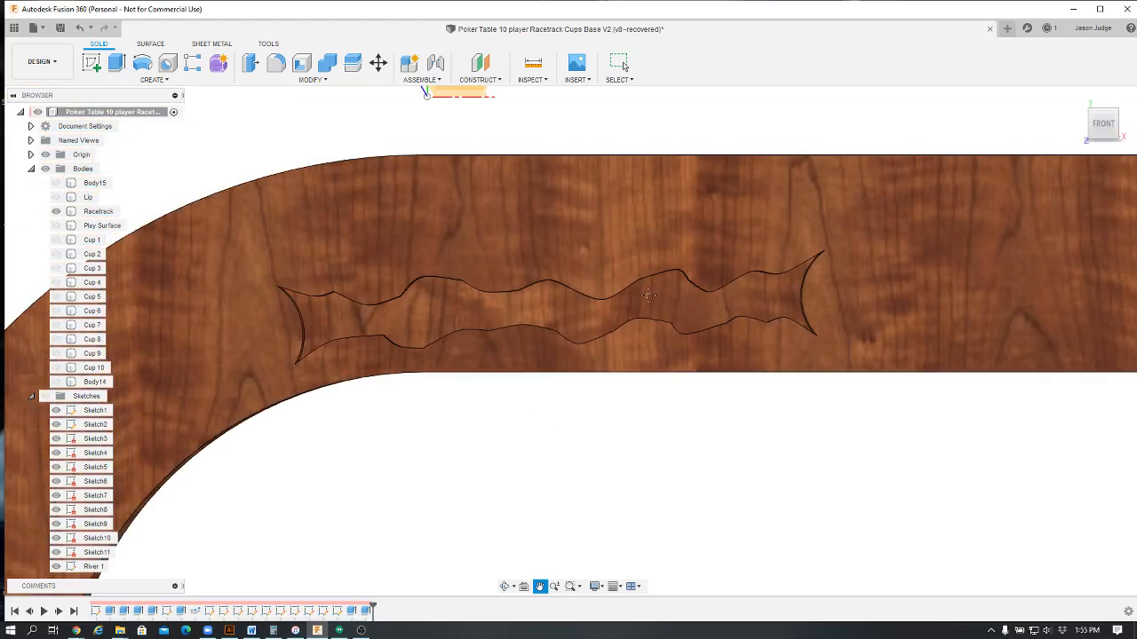
left_click(505, 587)
left_click_drag(525, 459, 531, 416)
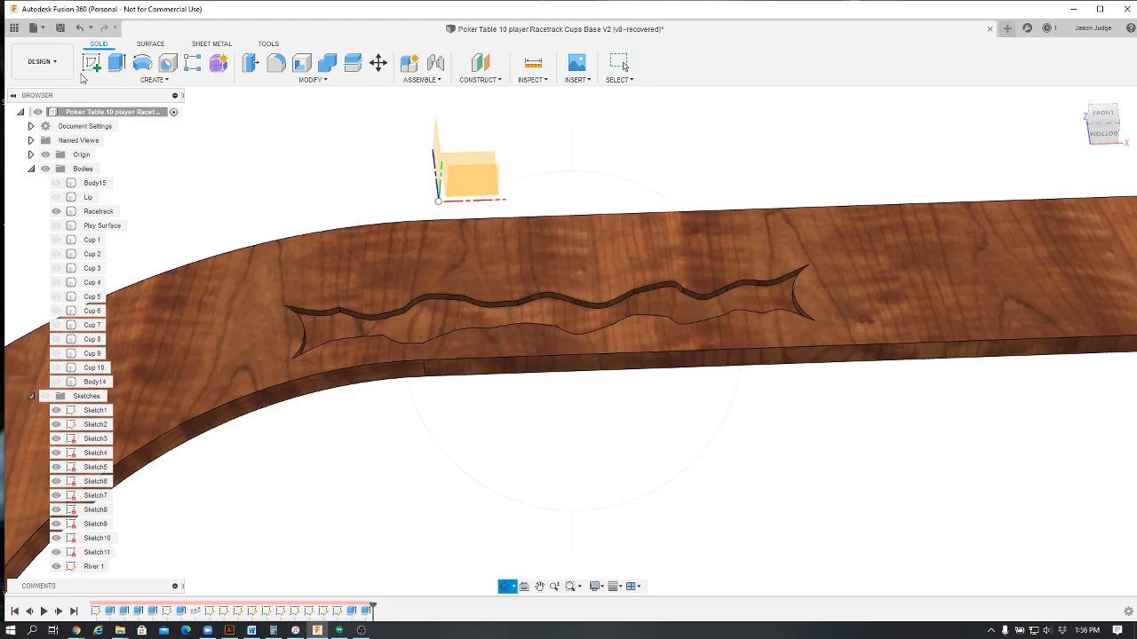
left_click(59, 67)
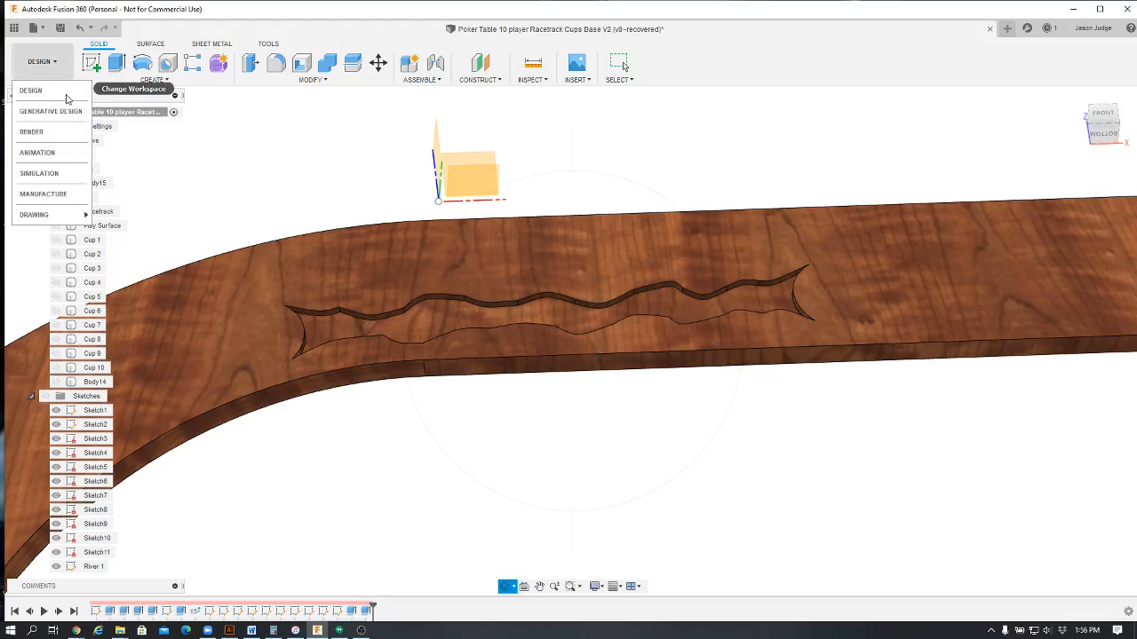
left_click(69, 202)
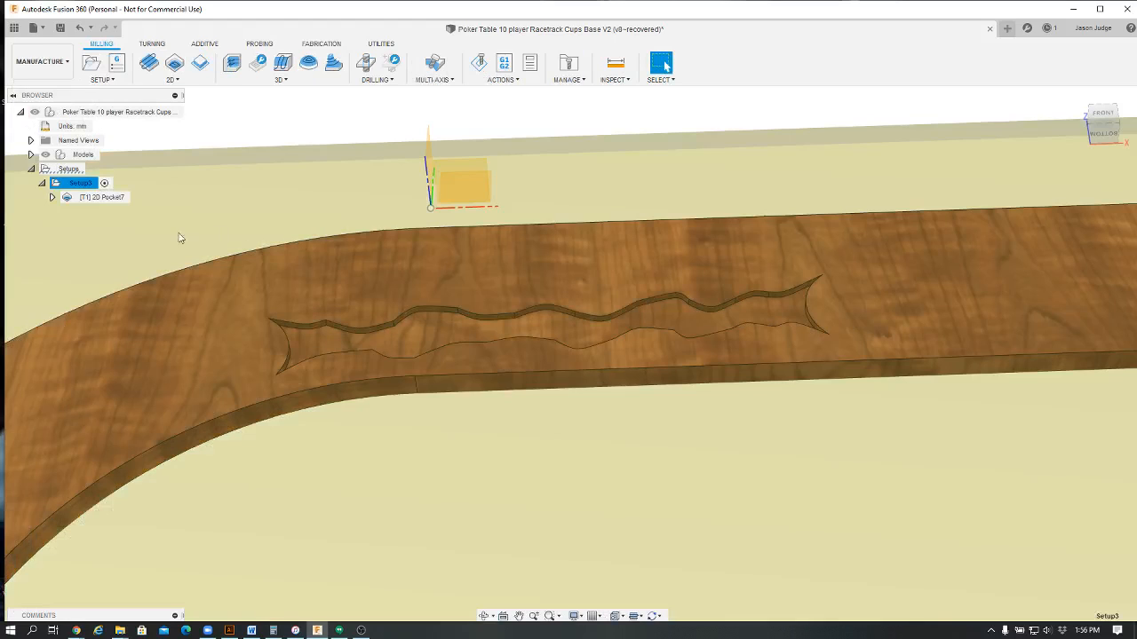
right_click(93, 197)
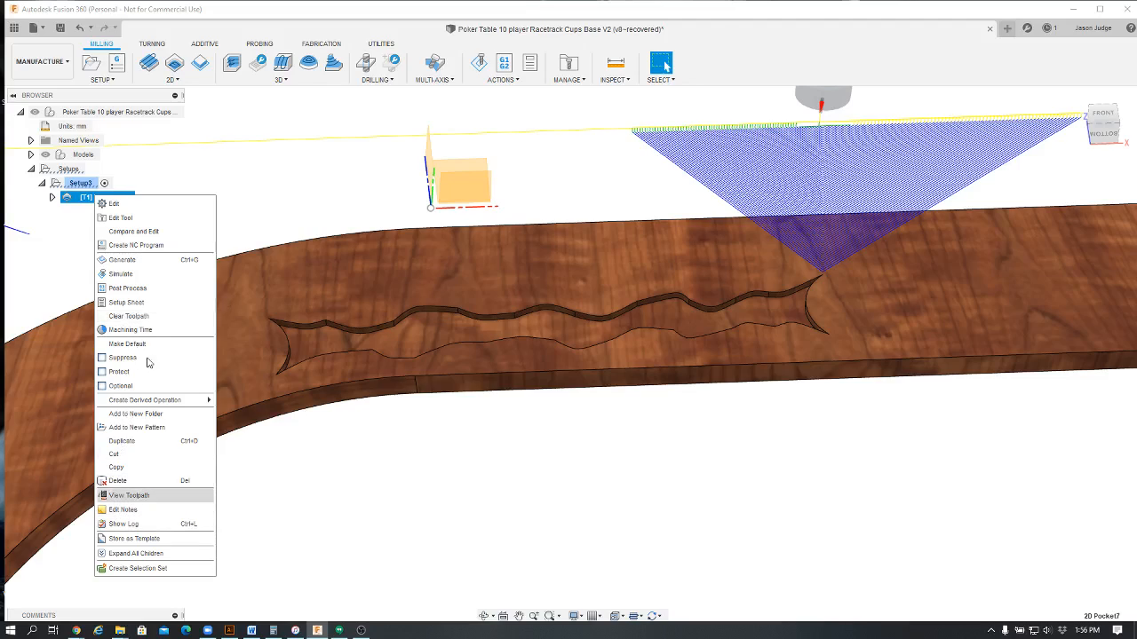
left_click(125, 485)
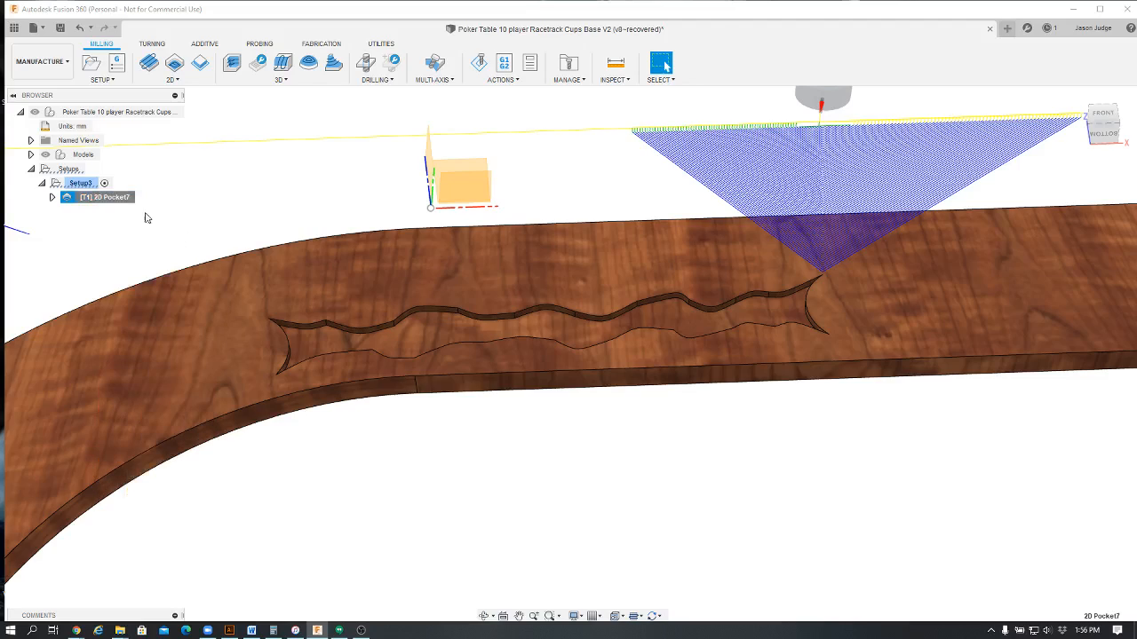
Open Setup3 and review its model, stock mode and dimensions, and post-process settings
double_click(81, 183)
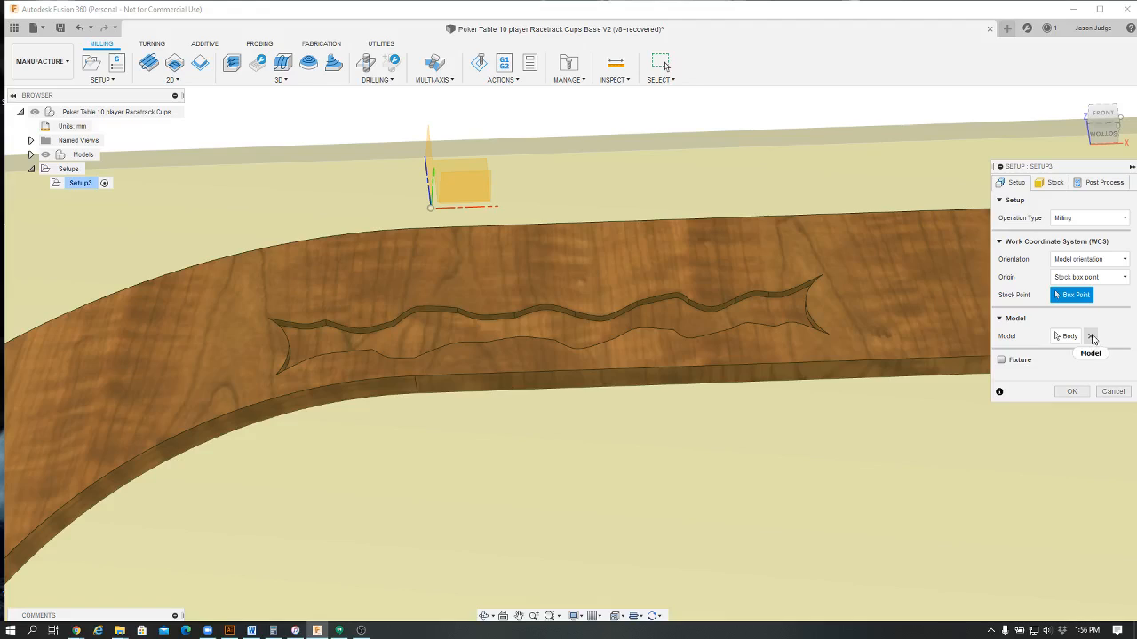
left_click(1053, 183)
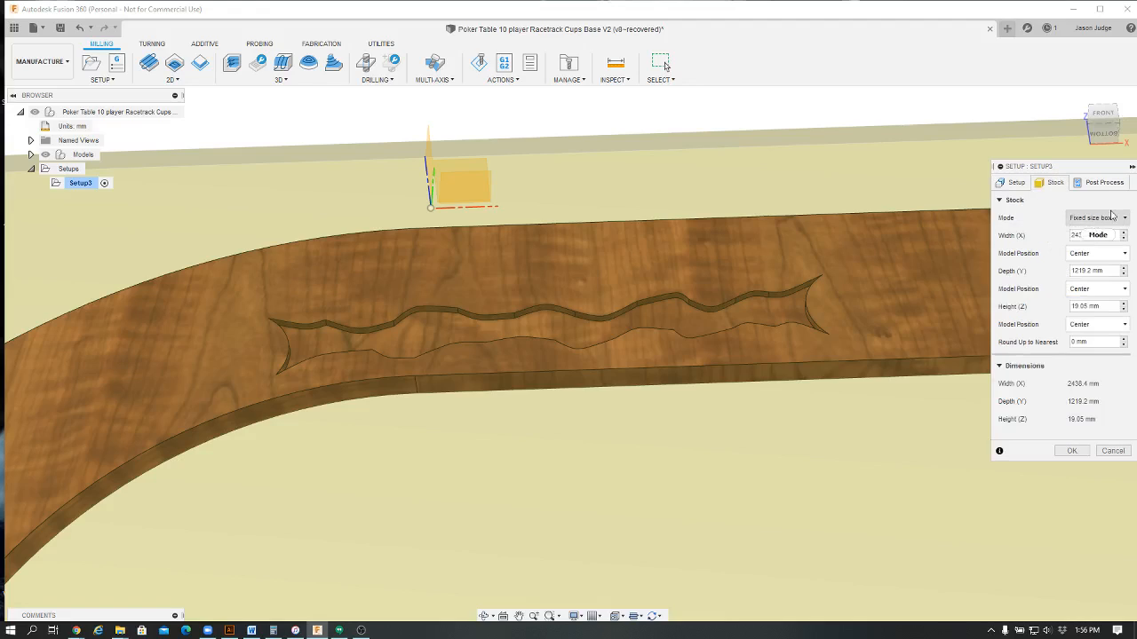
left_click(1126, 218)
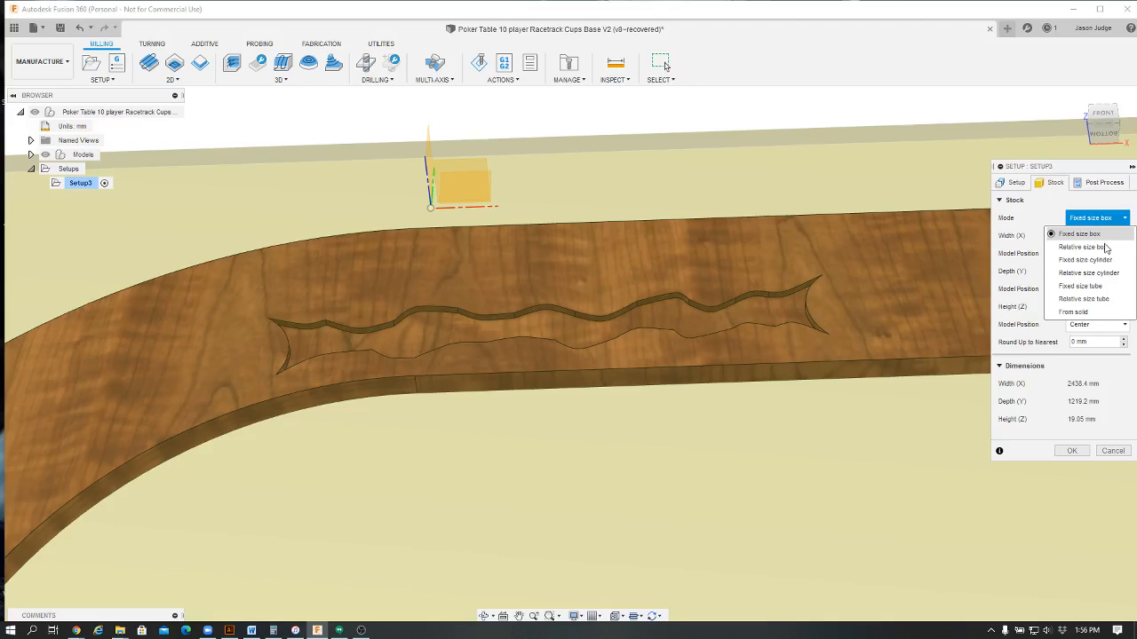
left_click(1051, 214)
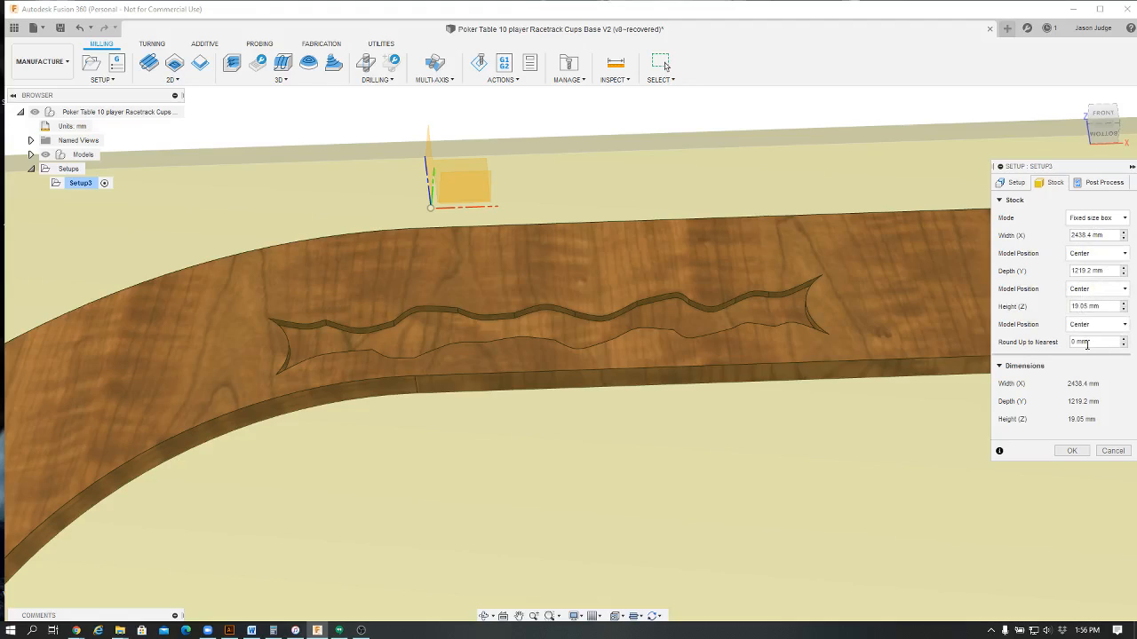
left_click(1101, 184)
left_click(1072, 326)
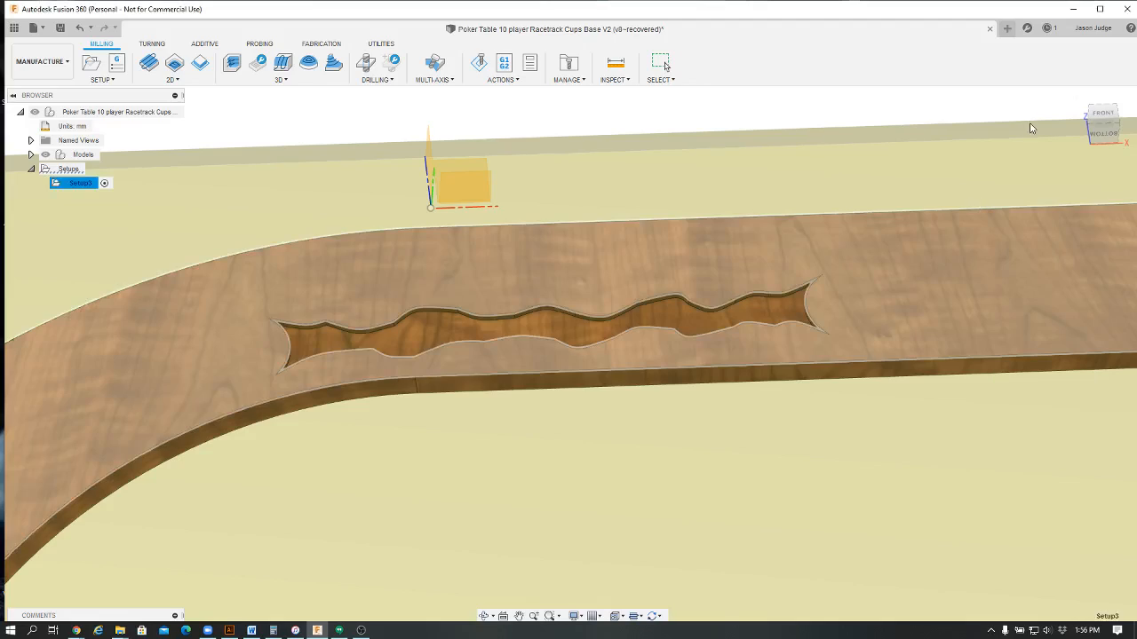
Create a 2D Pocket operation in Setup3 using the 1/8" Flat Endmill with coolant set to Disabled
left_click_drag(1099, 115, 1033, 217)
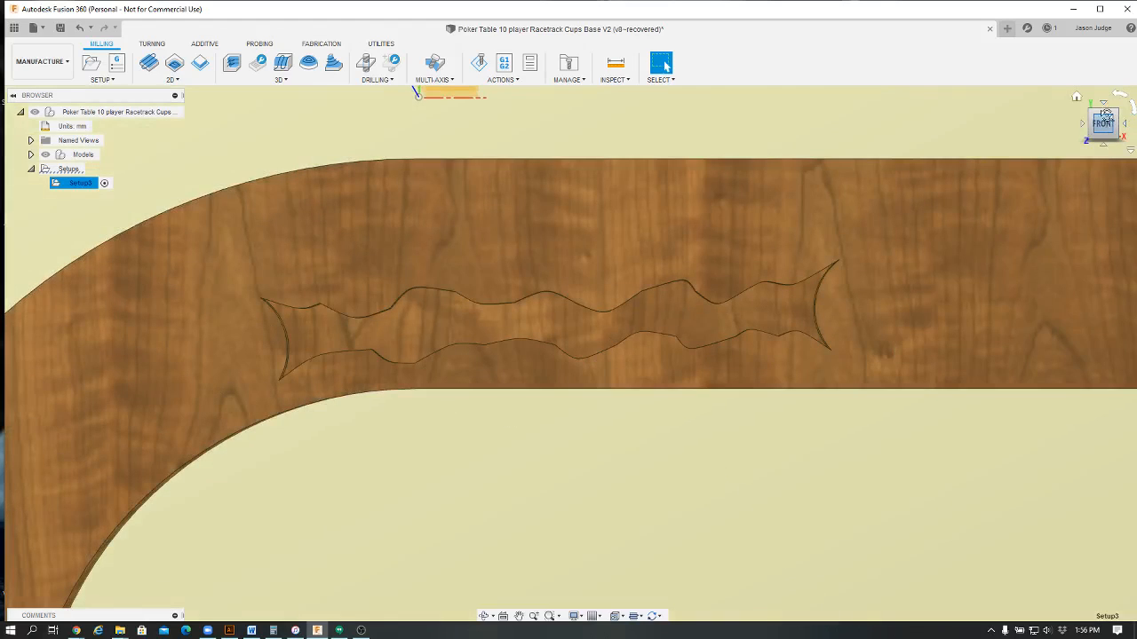
left_click_drag(1102, 104, 1051, 93)
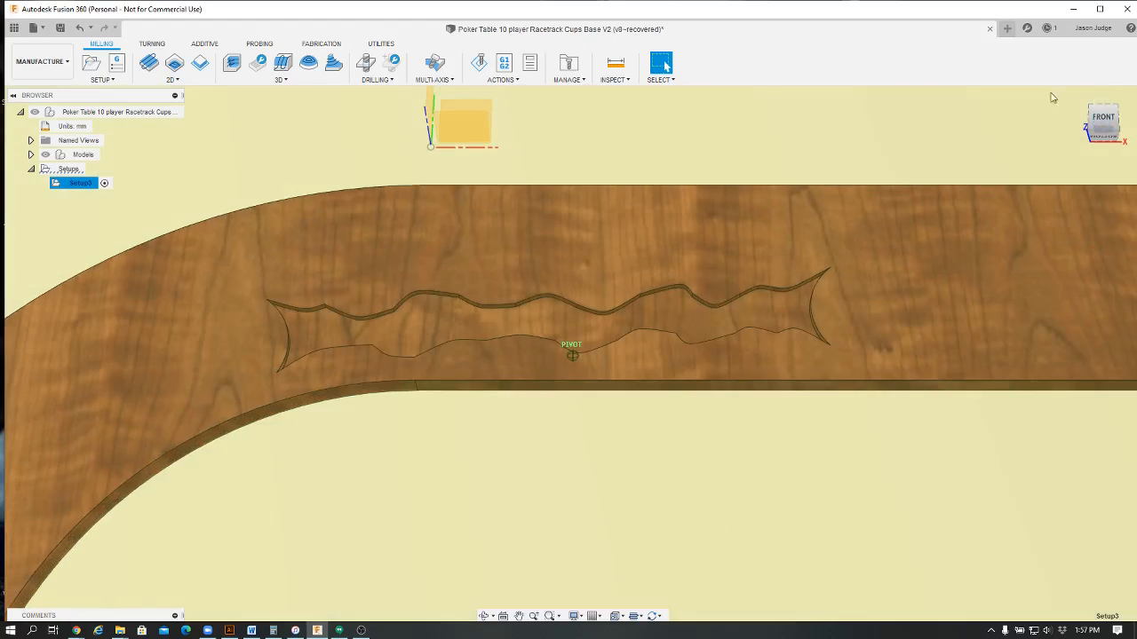
left_click(182, 81)
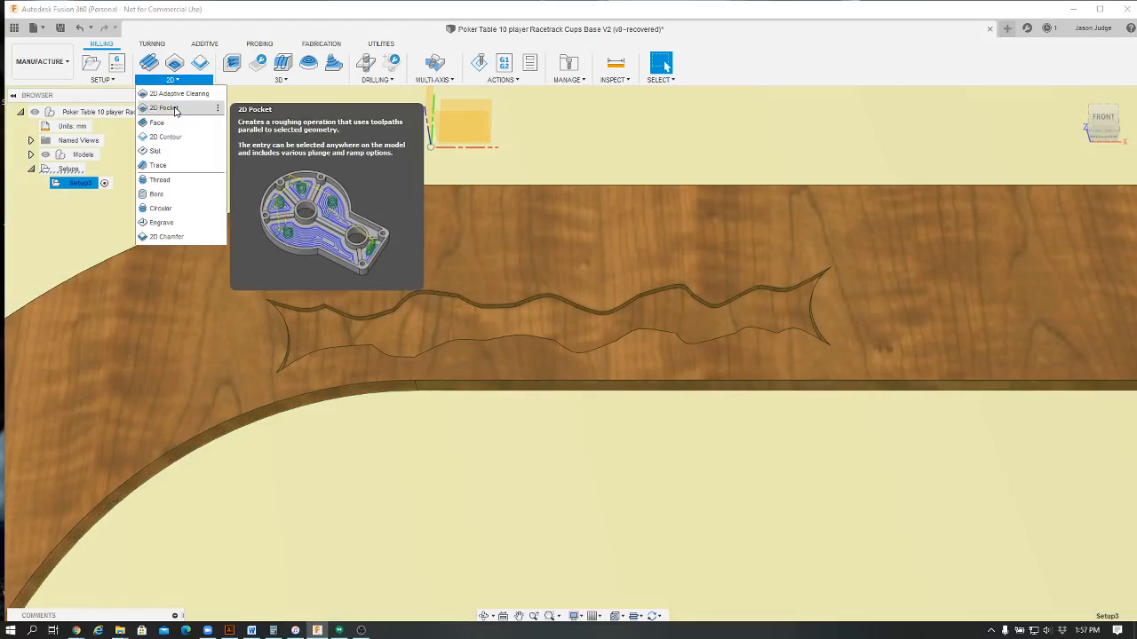
left_click(169, 108)
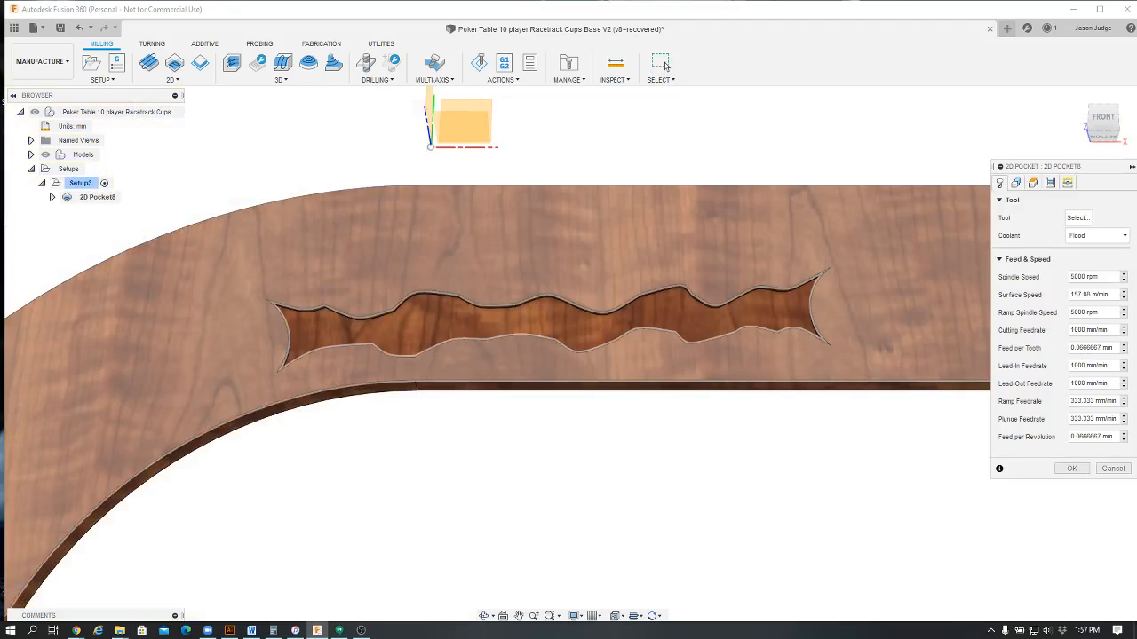
left_click(1076, 218)
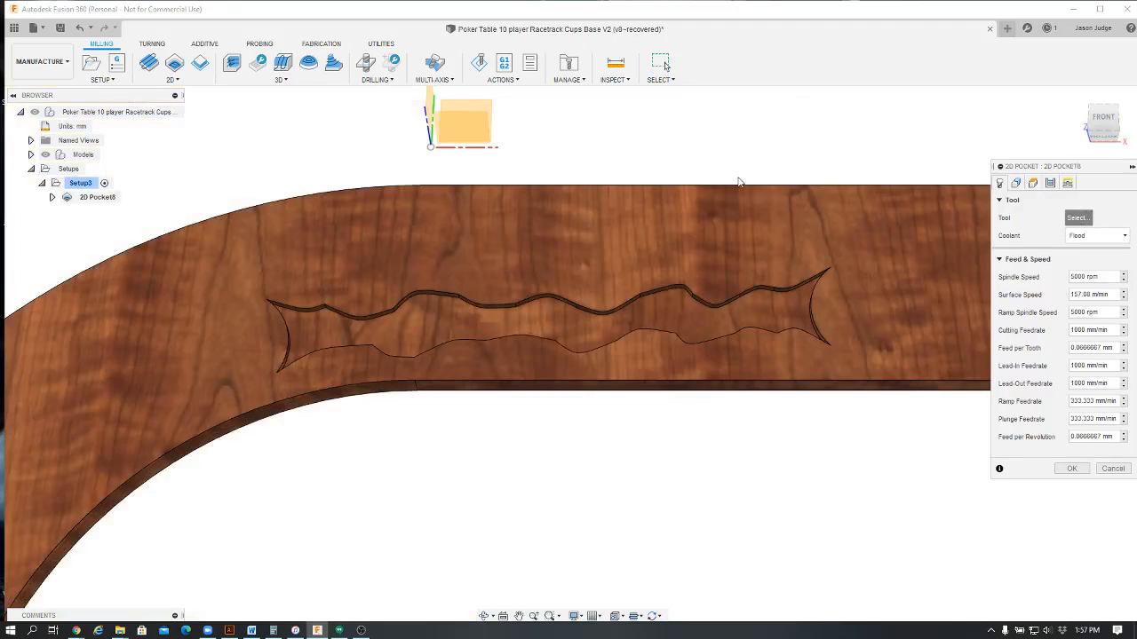
left_click(424, 188)
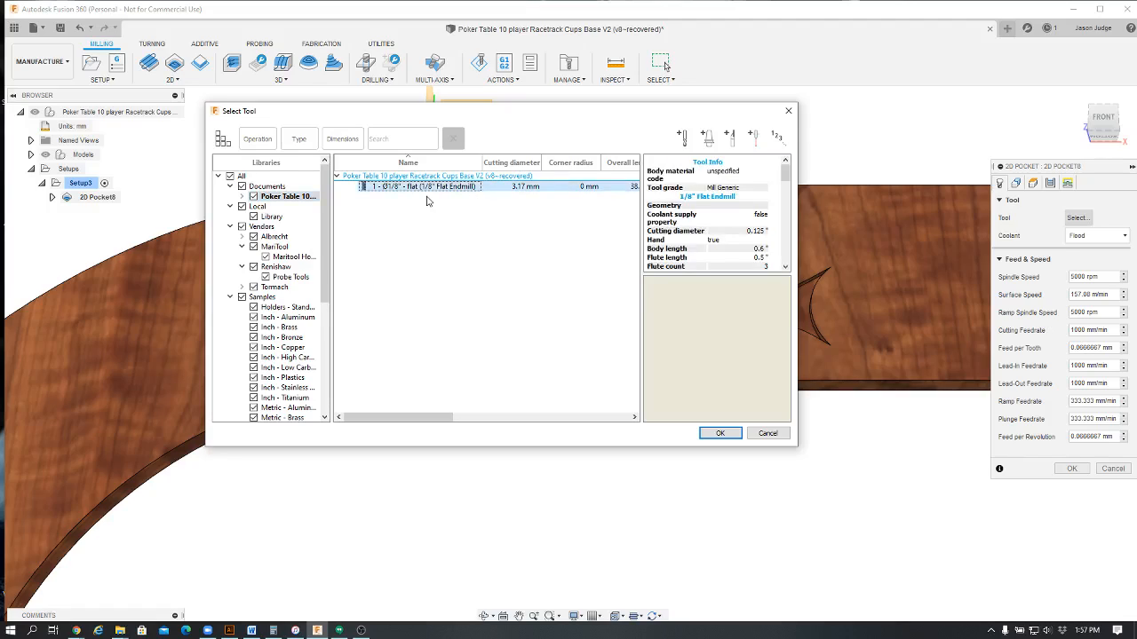
left_click(719, 434)
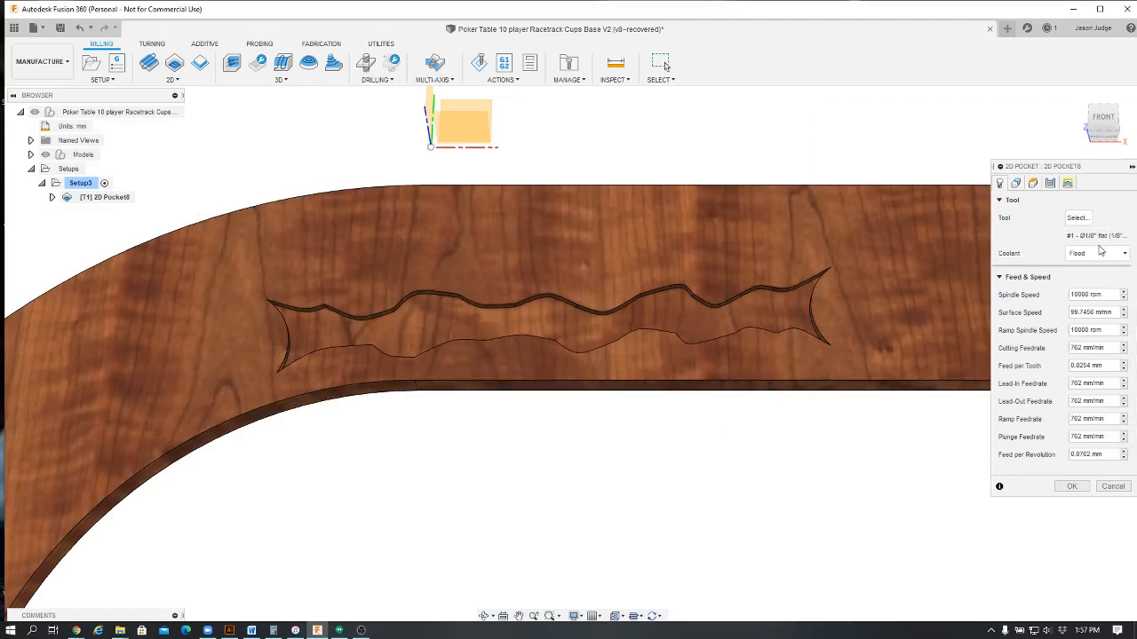
left_click(1074, 253)
left_click(1066, 270)
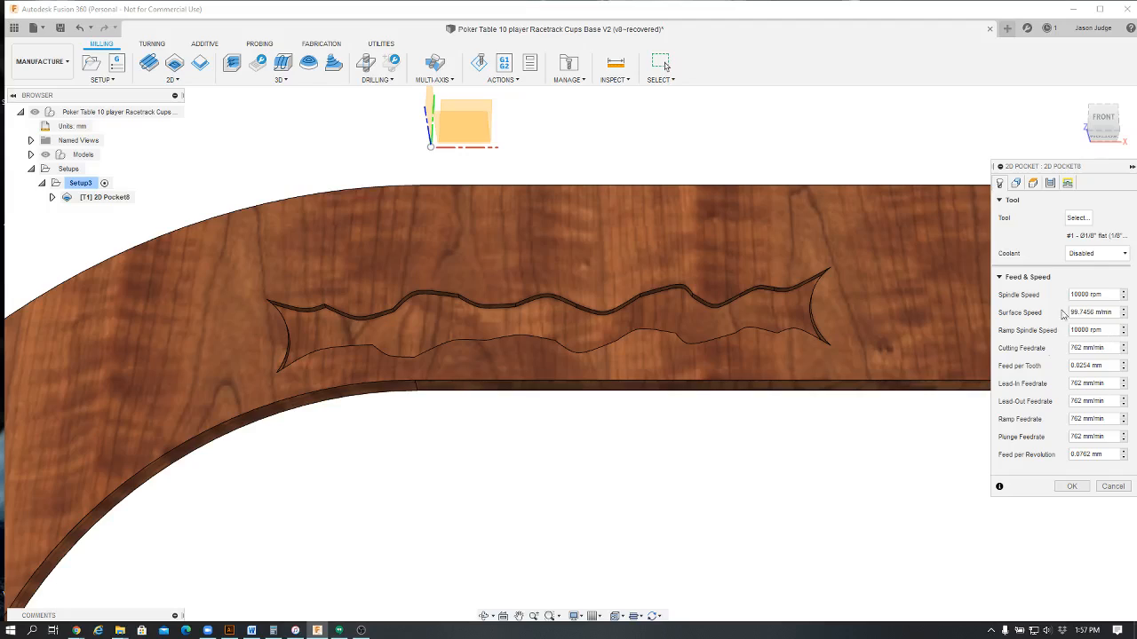
Try using the river recess's floor as the 2D Pocket's geometry selection, and clear that selection
left_click(1017, 183)
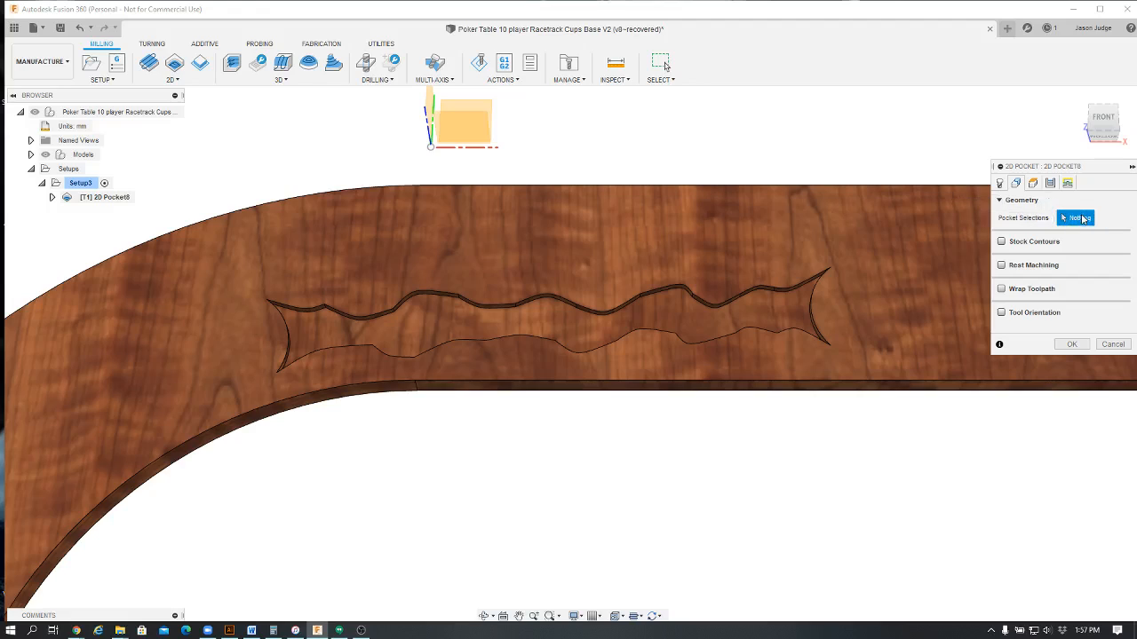
scroll(717, 314, "up", 2)
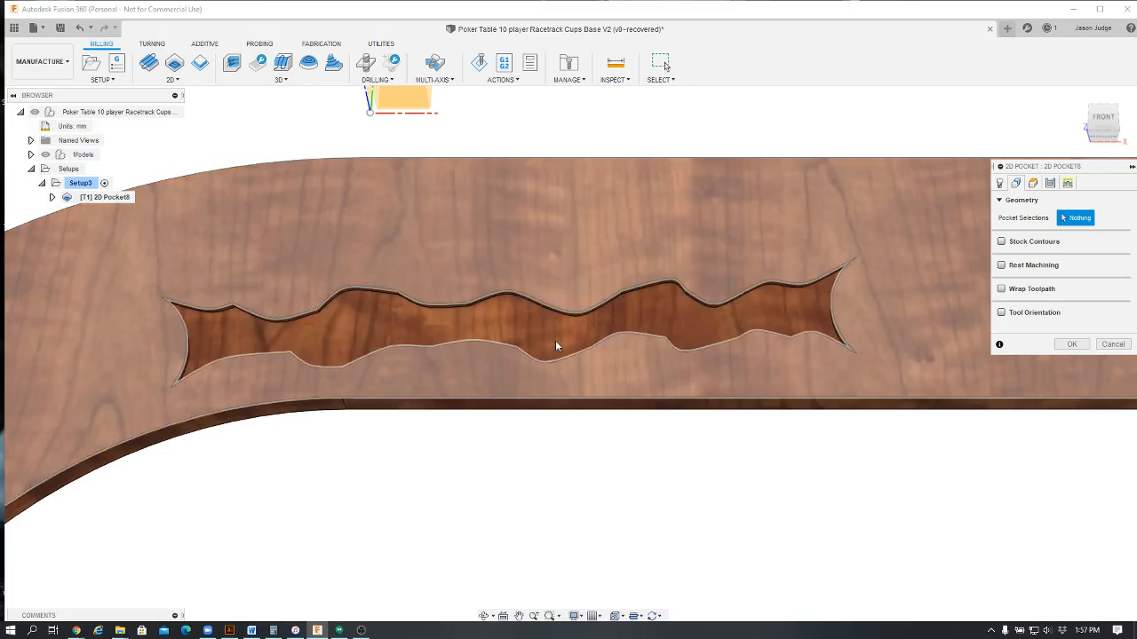
scroll(555, 340, "up", 3)
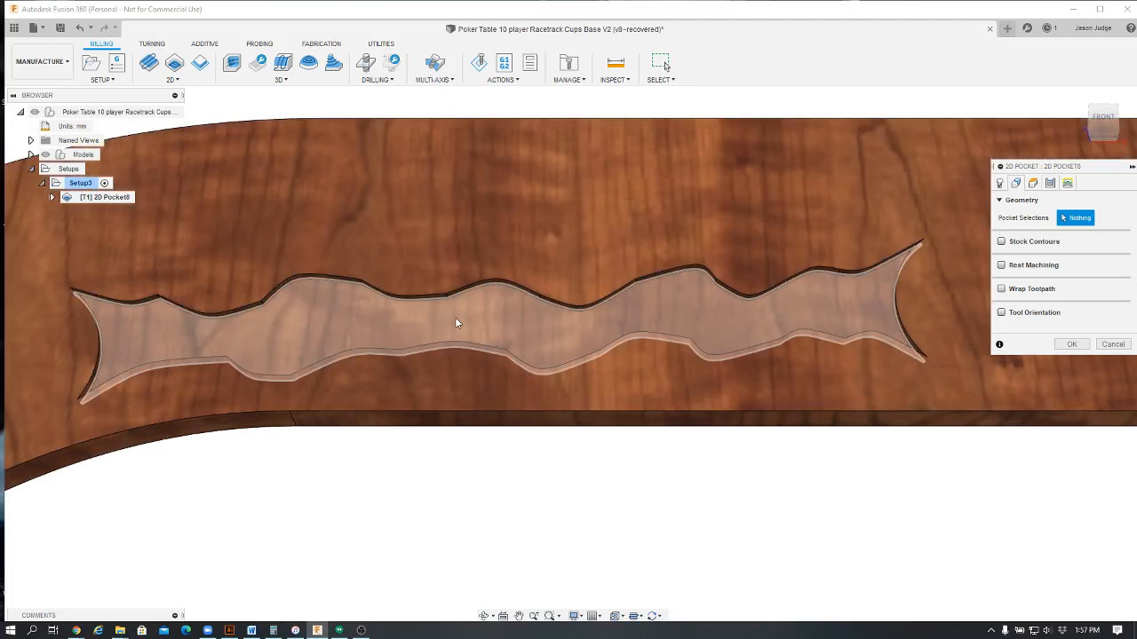
scroll(598, 304, "down", 3)
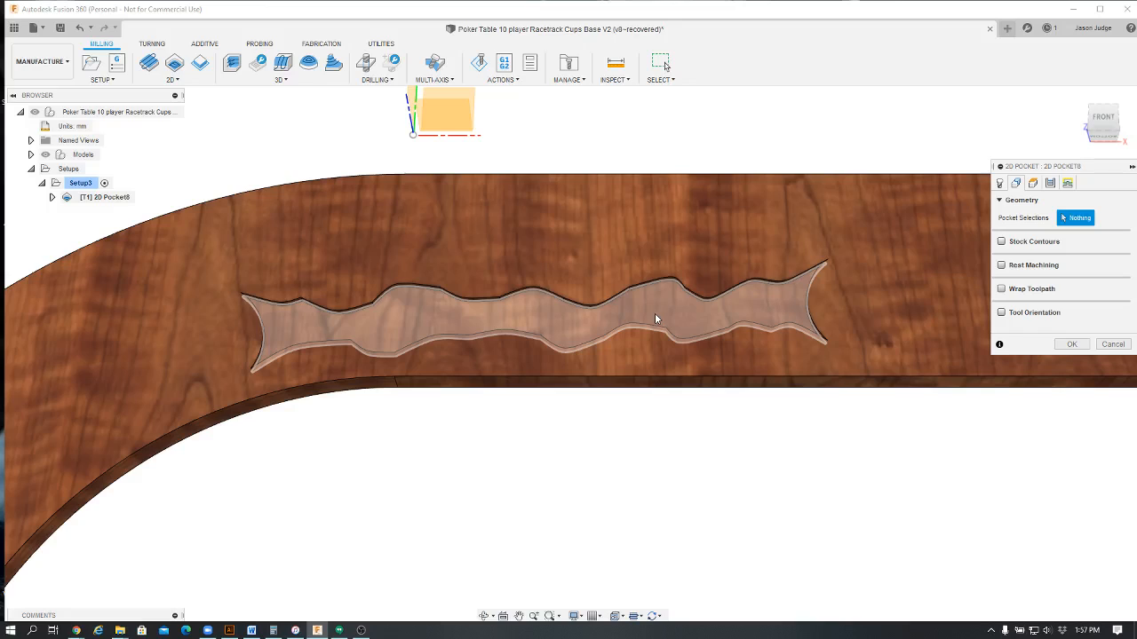
left_click(654, 309)
scroll(652, 313, "down", 5)
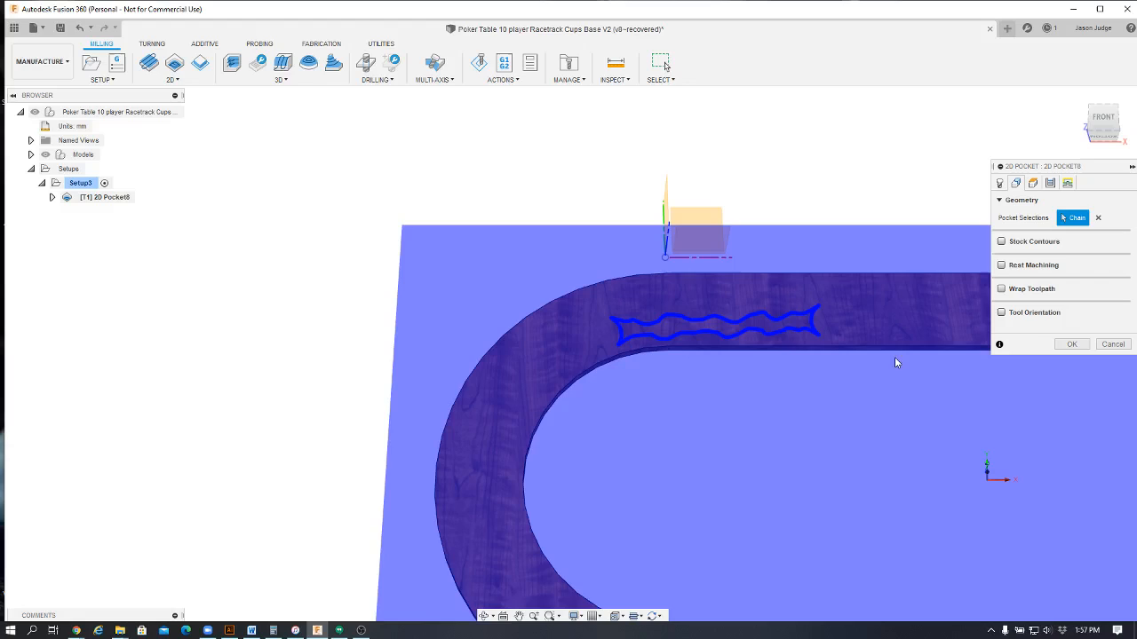
left_click(1098, 217)
Select each edge segment along the river recess's upper side, from right to left, as separate pocket chains
scroll(845, 312, "up", 2)
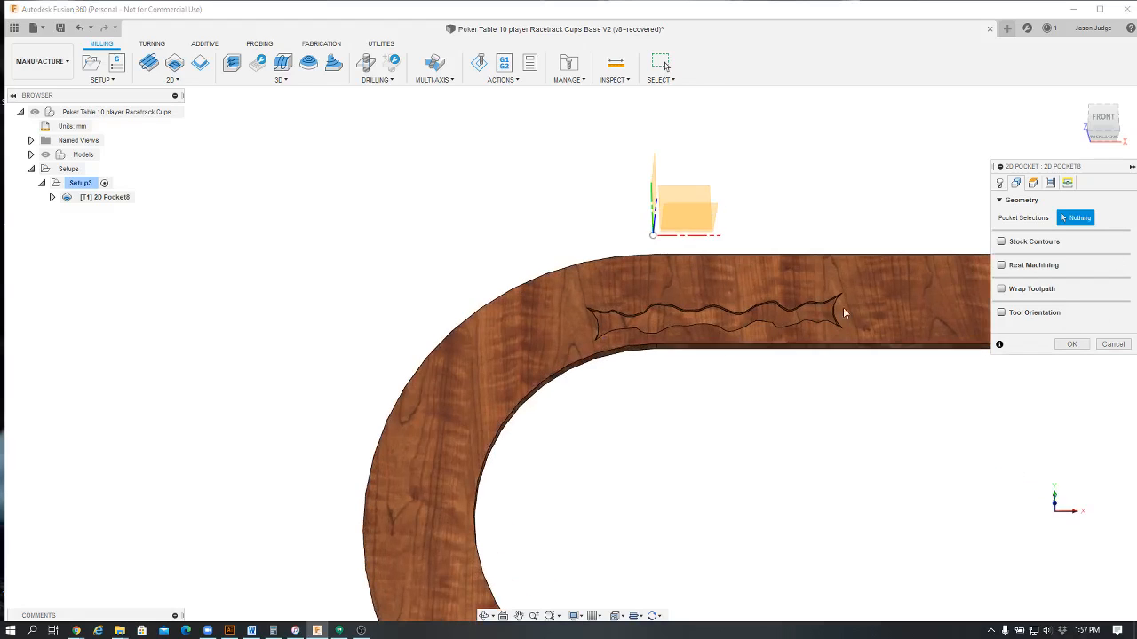
scroll(843, 313, "up", 2)
scroll(639, 382, "up", 2)
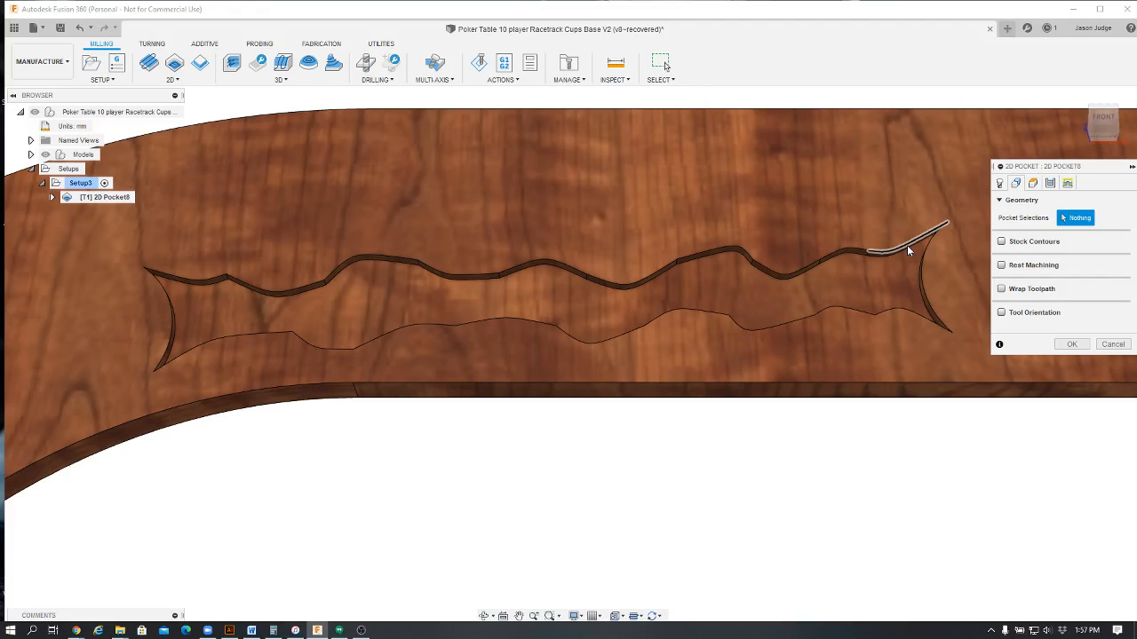
left_click(907, 245)
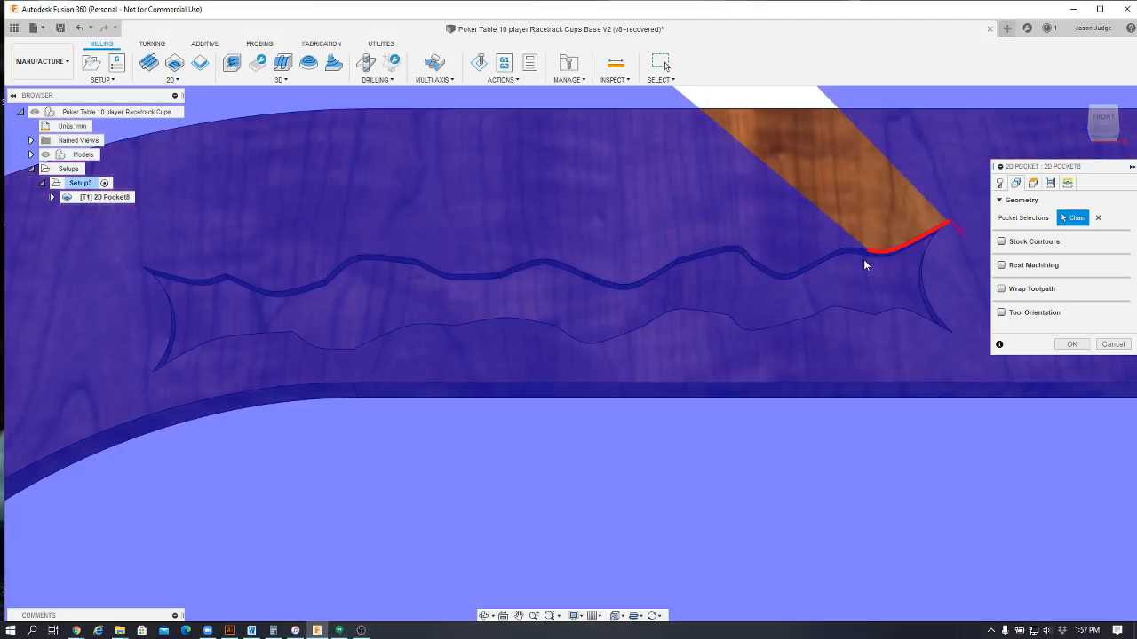
left_click(793, 270)
left_click(798, 273)
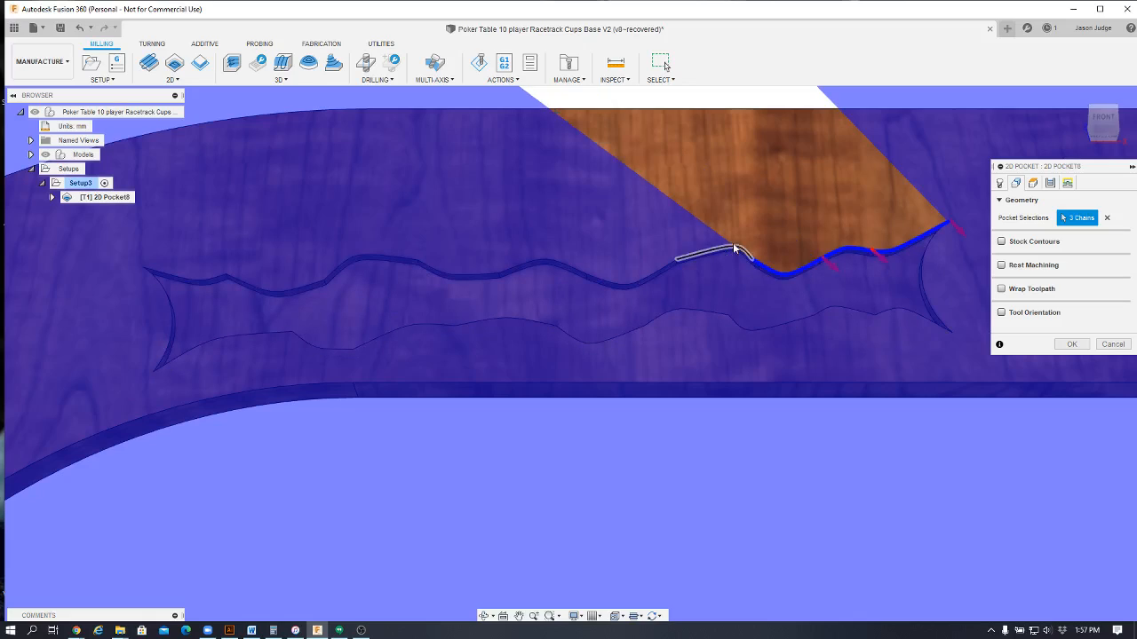
left_click(648, 276)
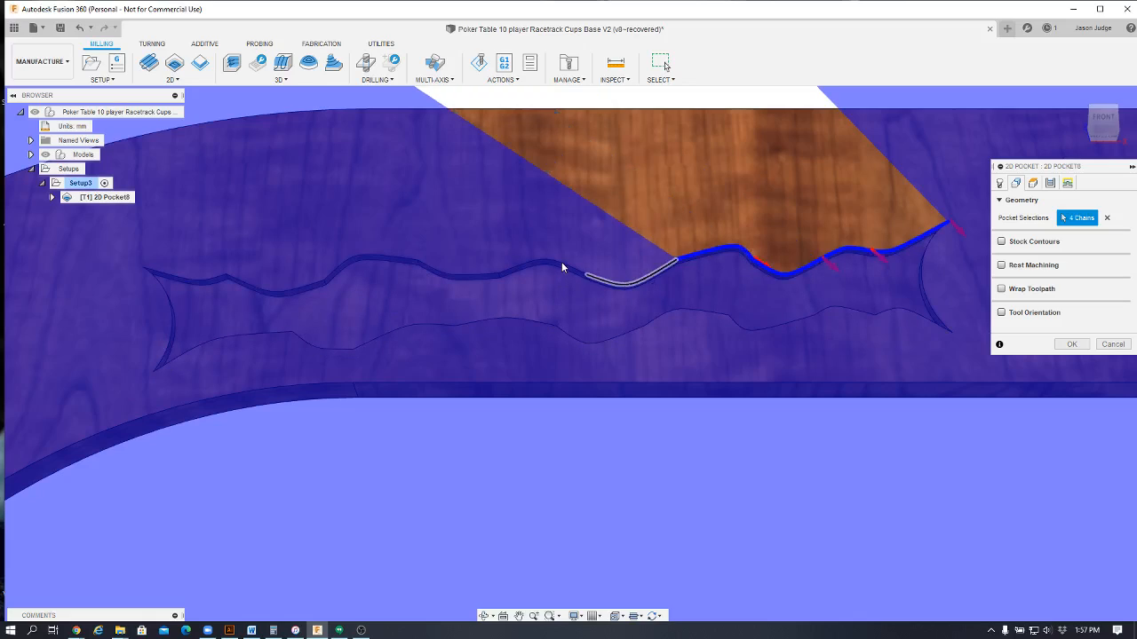
left_click(561, 263)
left_click(502, 274)
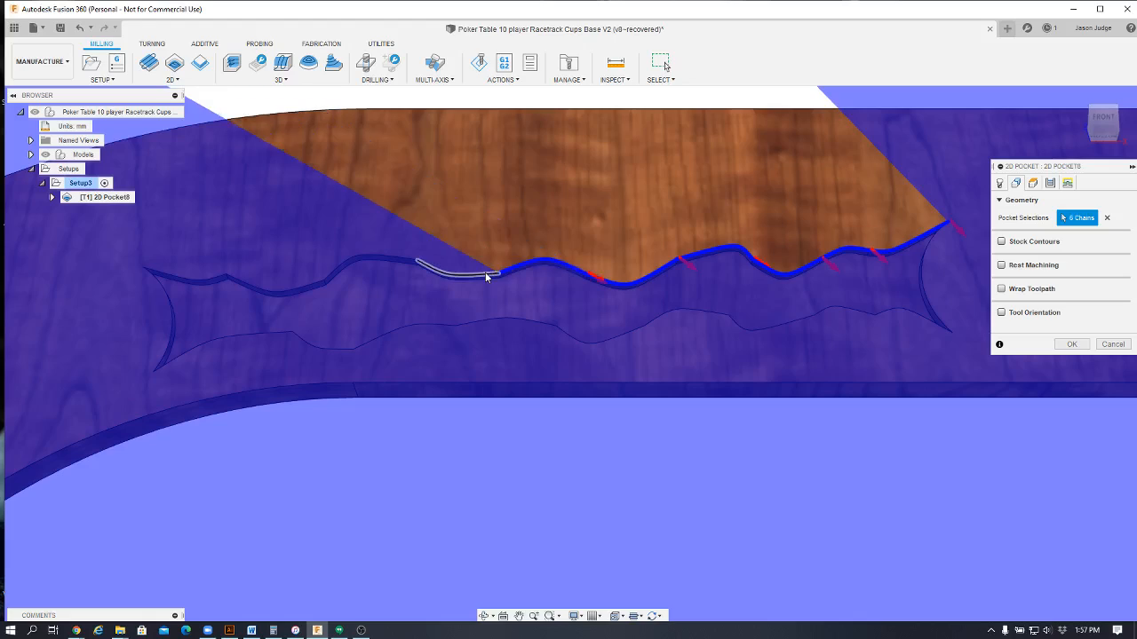
left_click(395, 256)
left_click(306, 285)
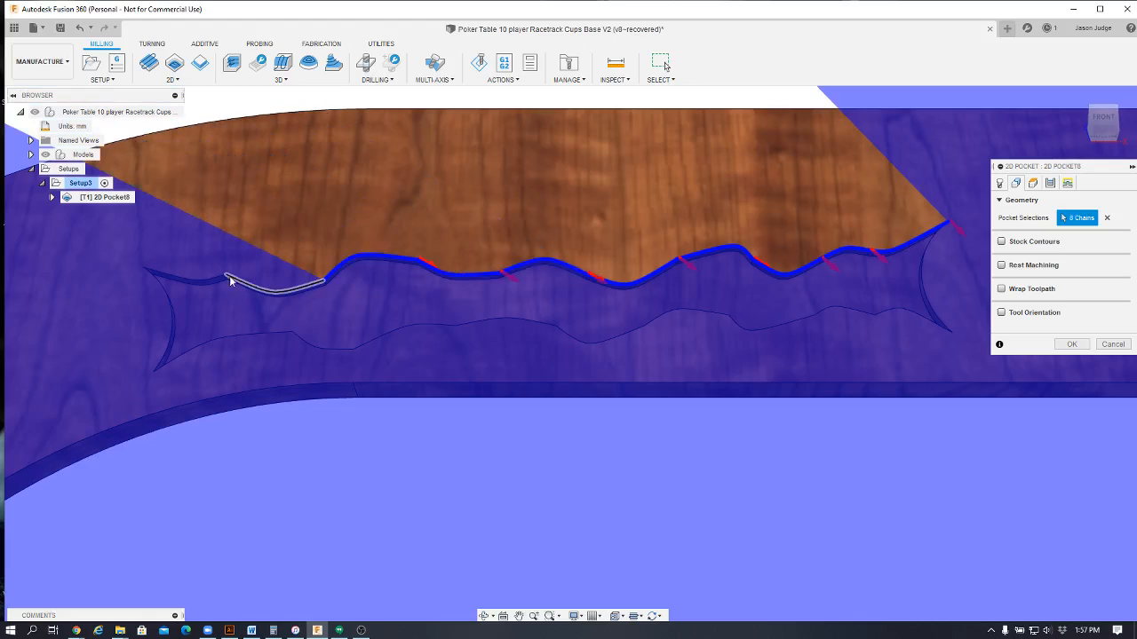
left_click(213, 279)
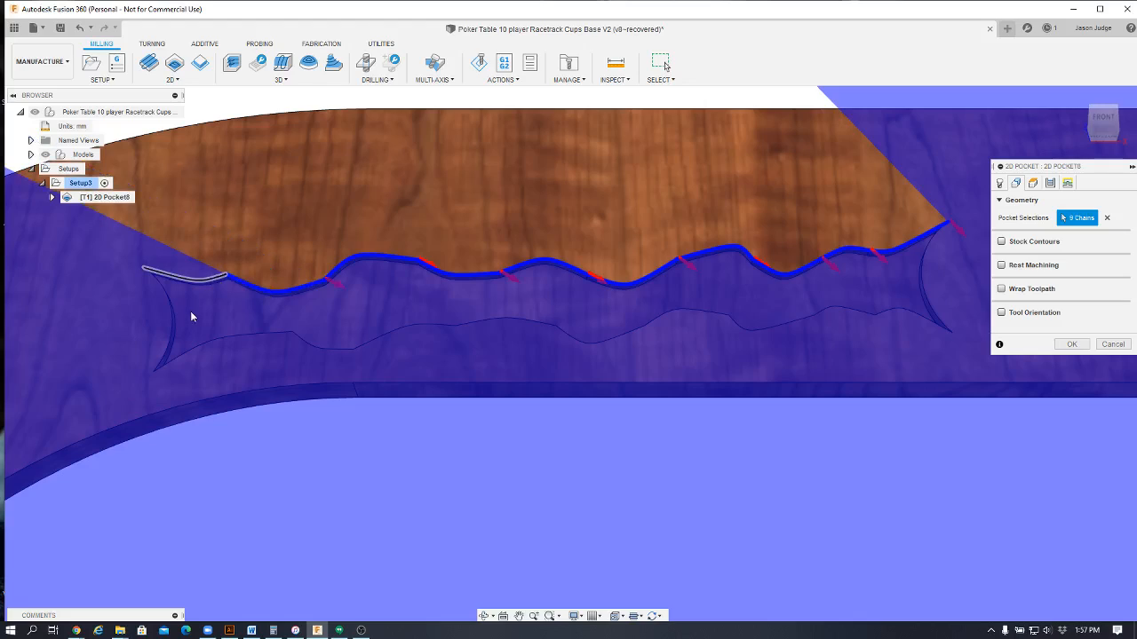
Add the recess's left end arc, lower edge segments and right end arc as one chain closing the pocket outline
left_click(164, 356)
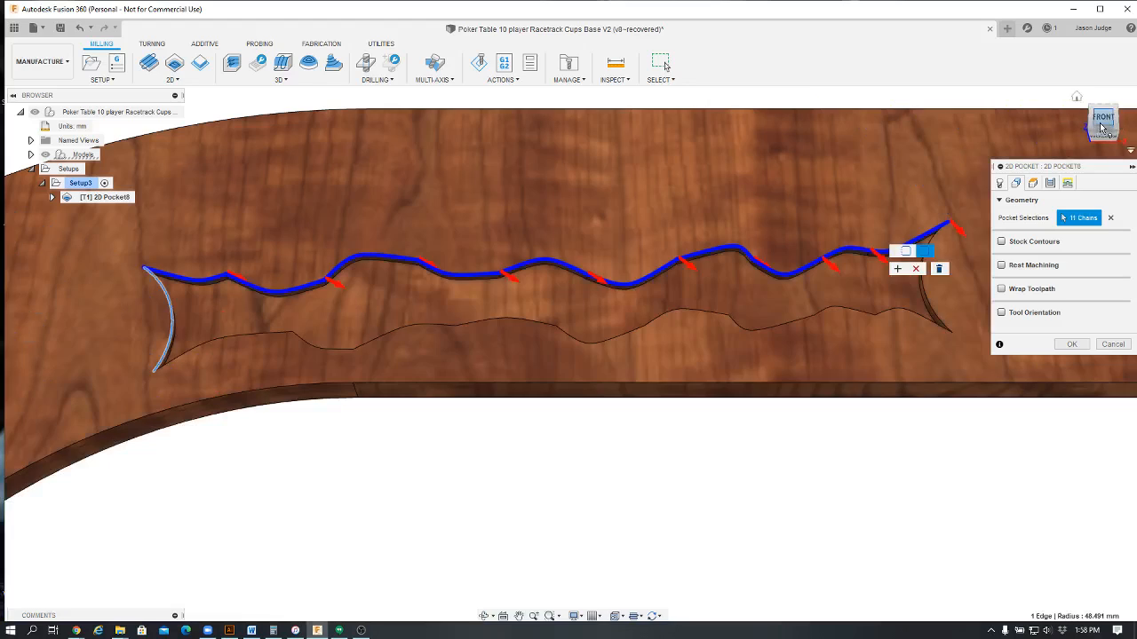
left_click_drag(1104, 128, 1099, 213)
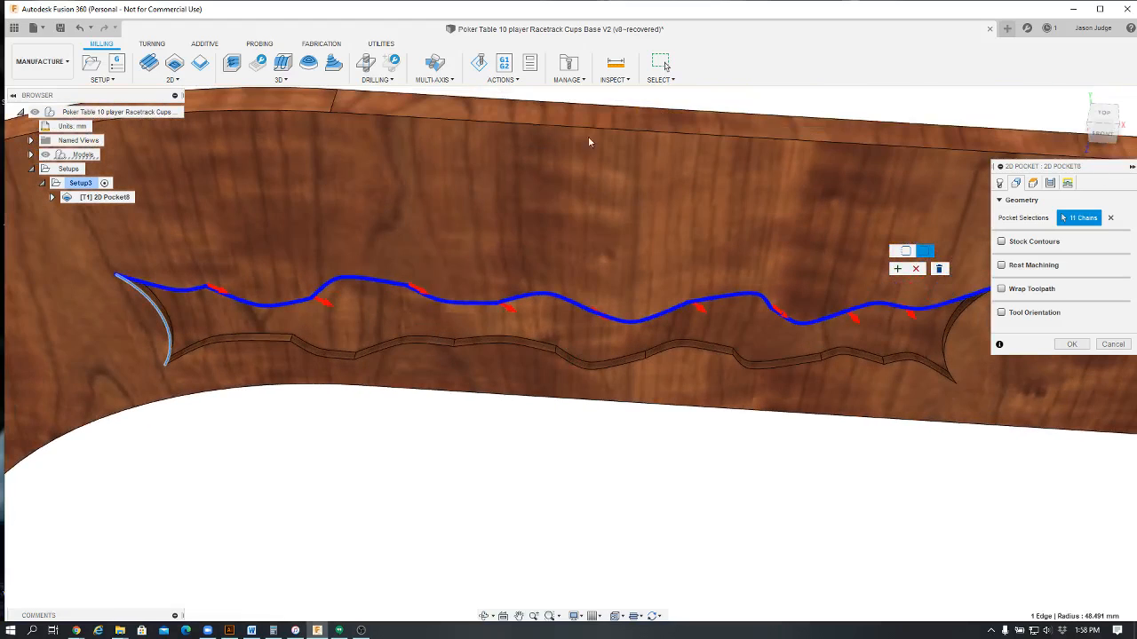
left_click(302, 352)
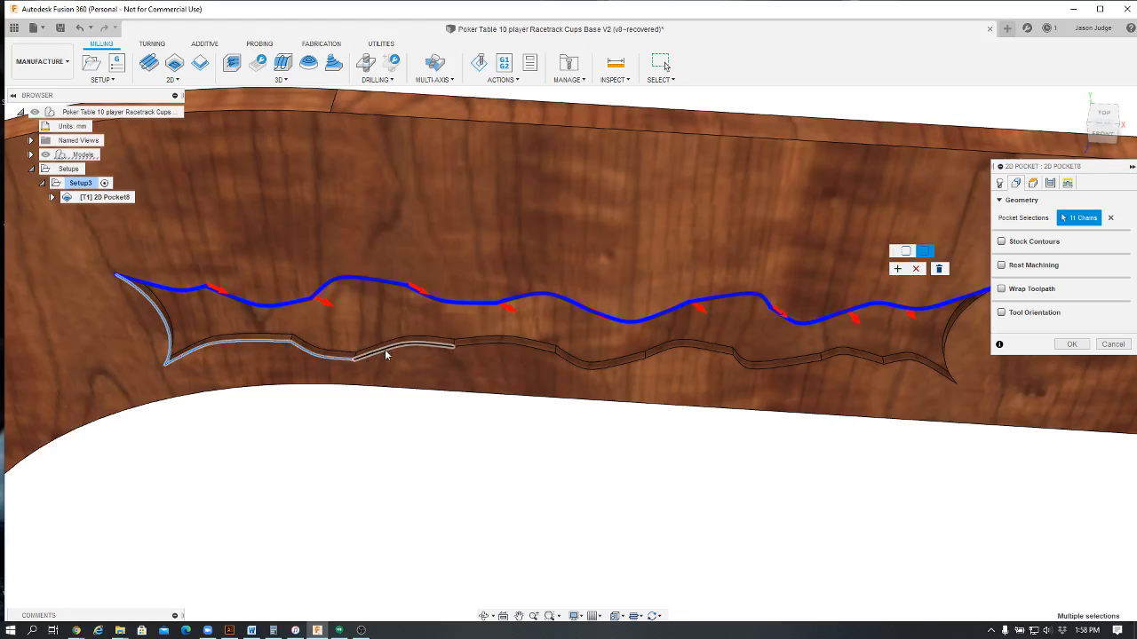
left_click(391, 357)
left_click(480, 350)
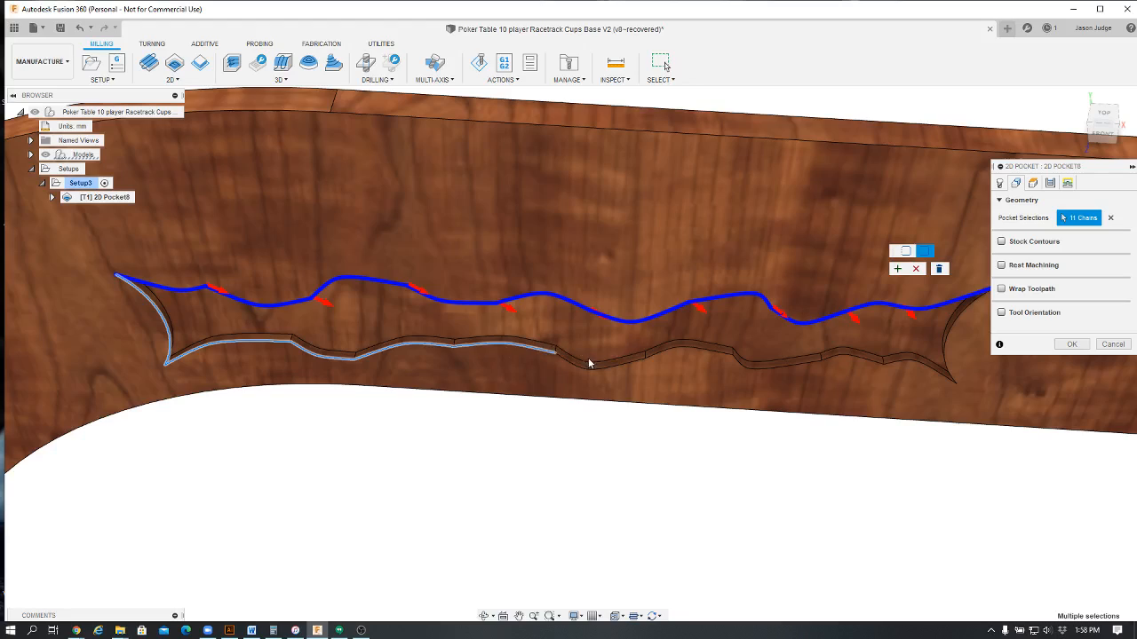
left_click(604, 370)
left_click(764, 368)
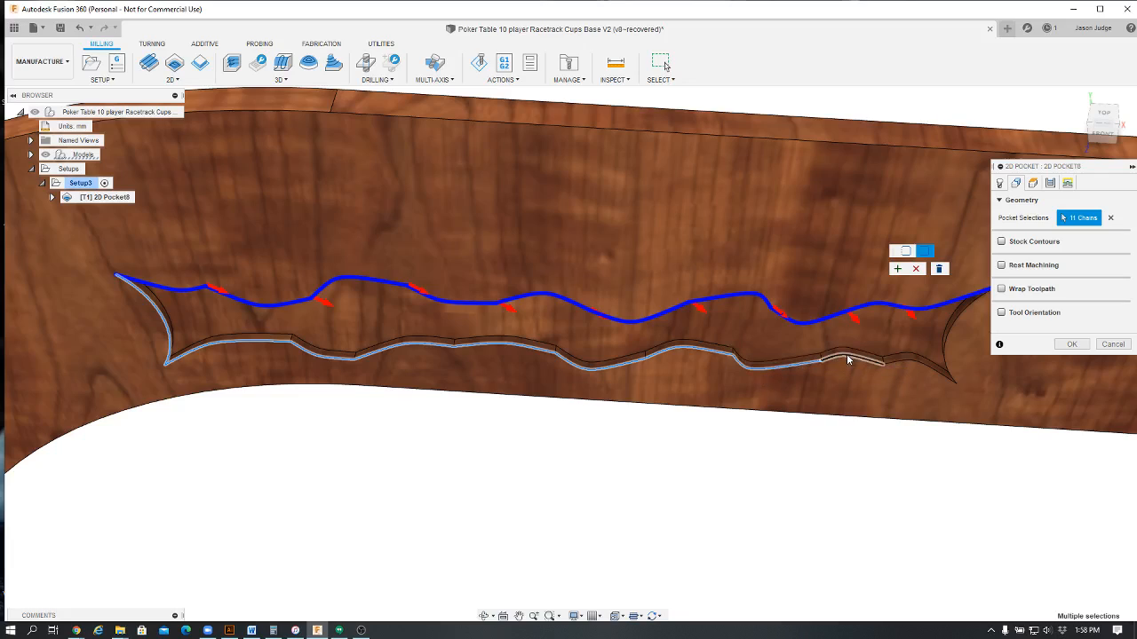
left_click(851, 359)
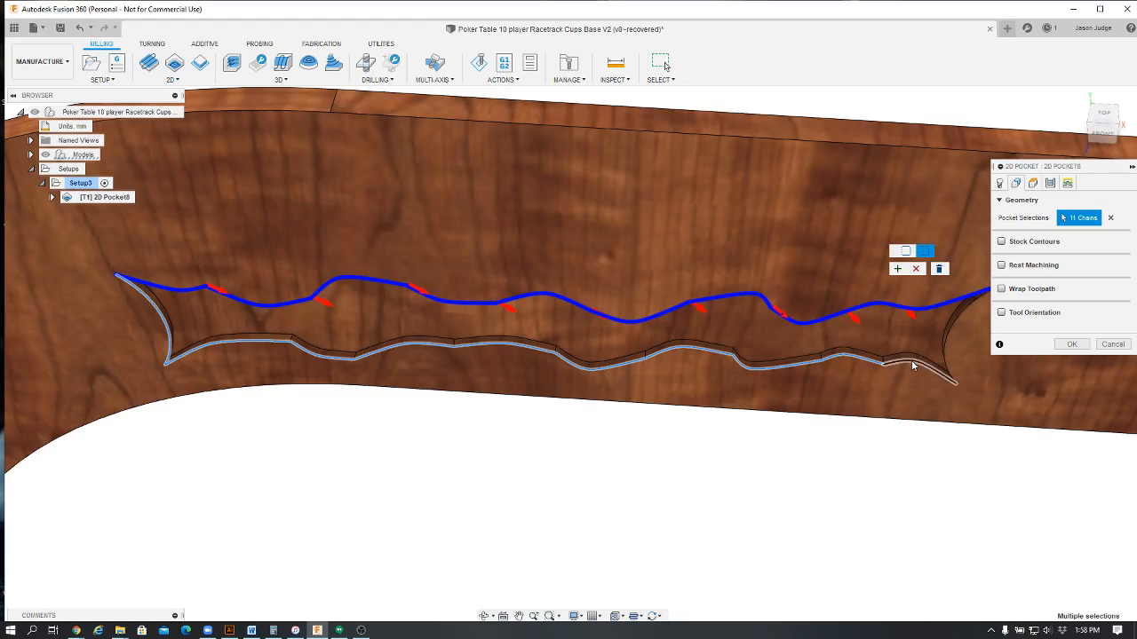
left_click(912, 364)
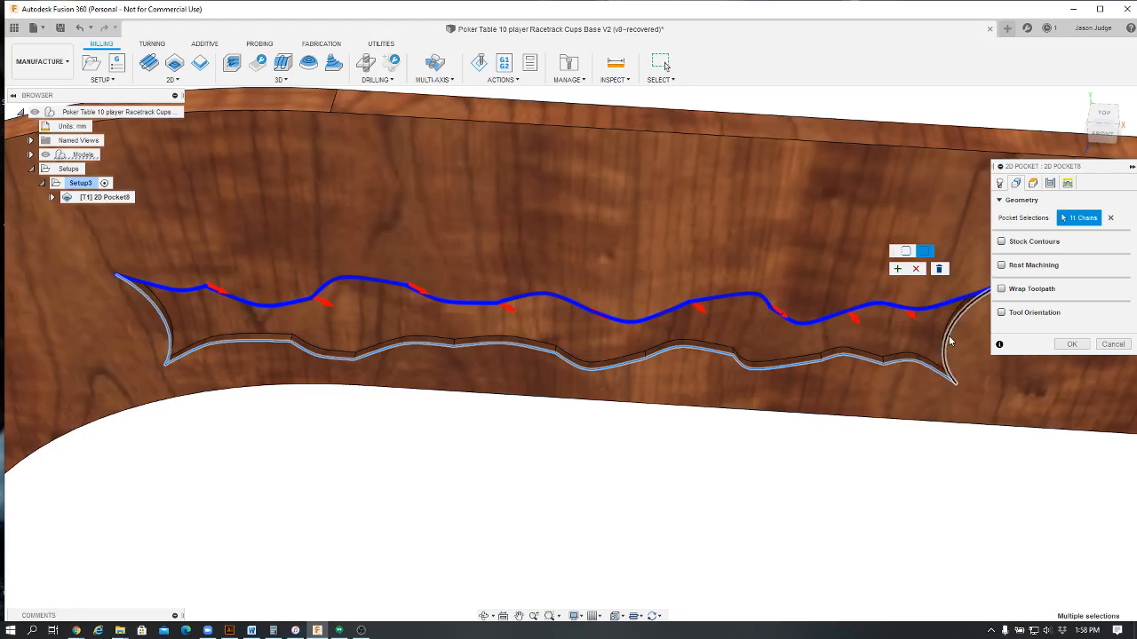
left_click(951, 340)
left_click(899, 269)
scroll(946, 330, "down", 3)
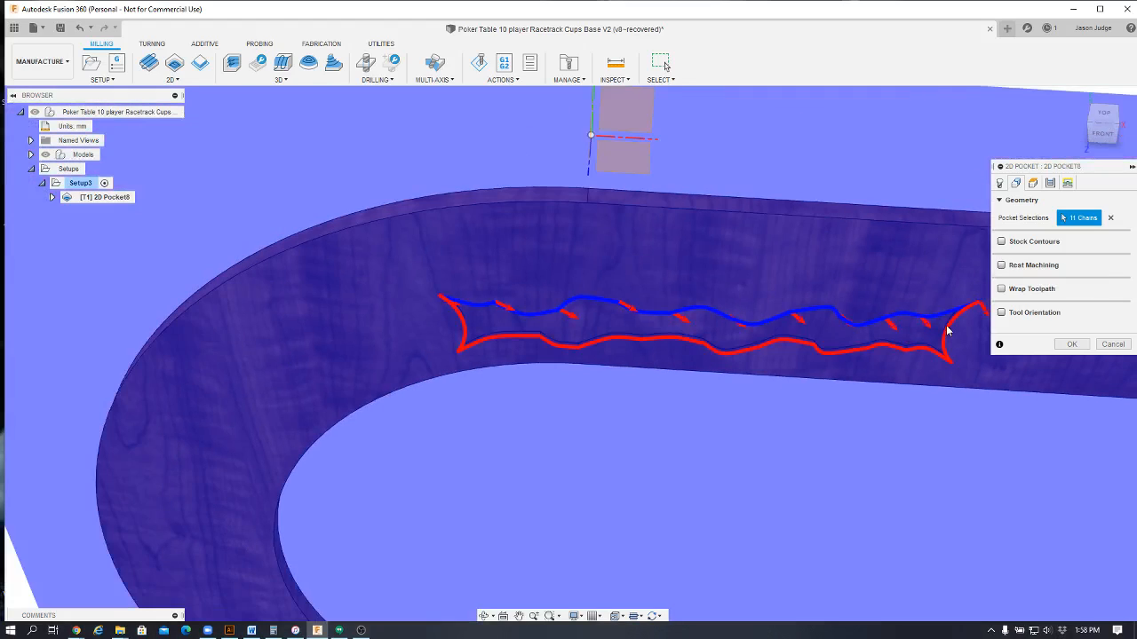
scroll(946, 331, "down", 4)
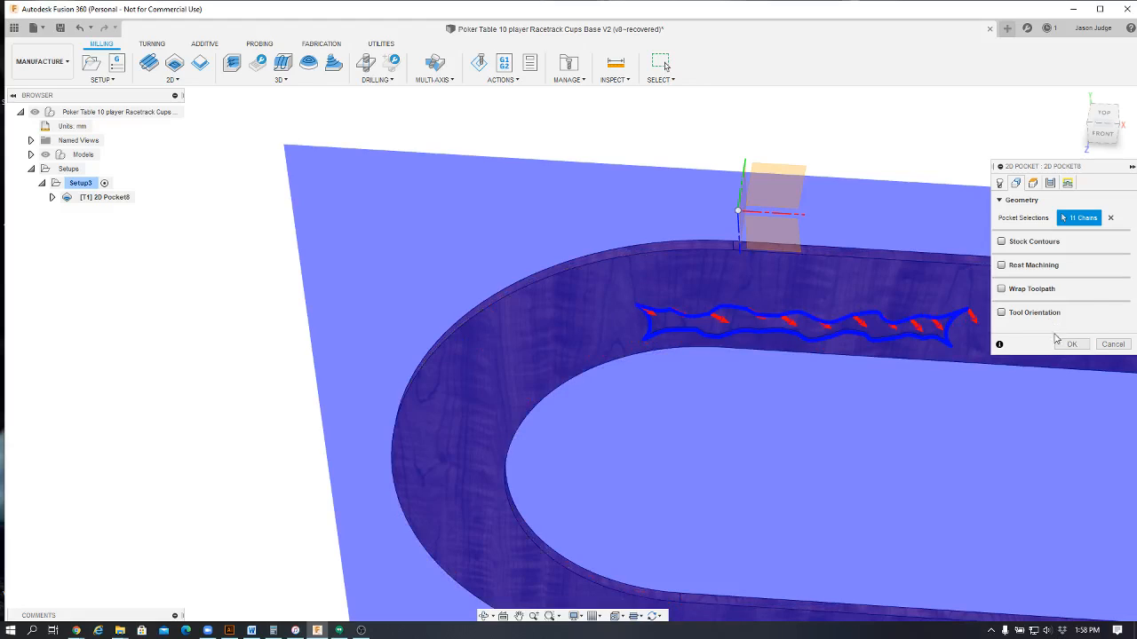
Accept the 2D Pocket operation with the selected outline chains and start generating its toolpath
left_click(1072, 345)
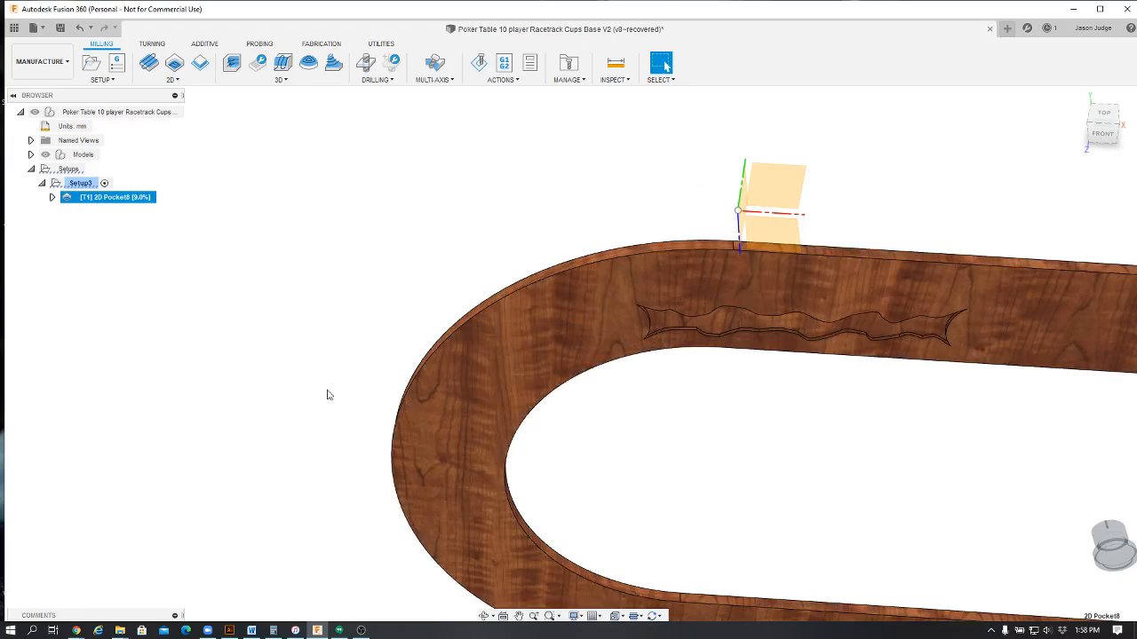
left_click(105, 198)
left_click(543, 169)
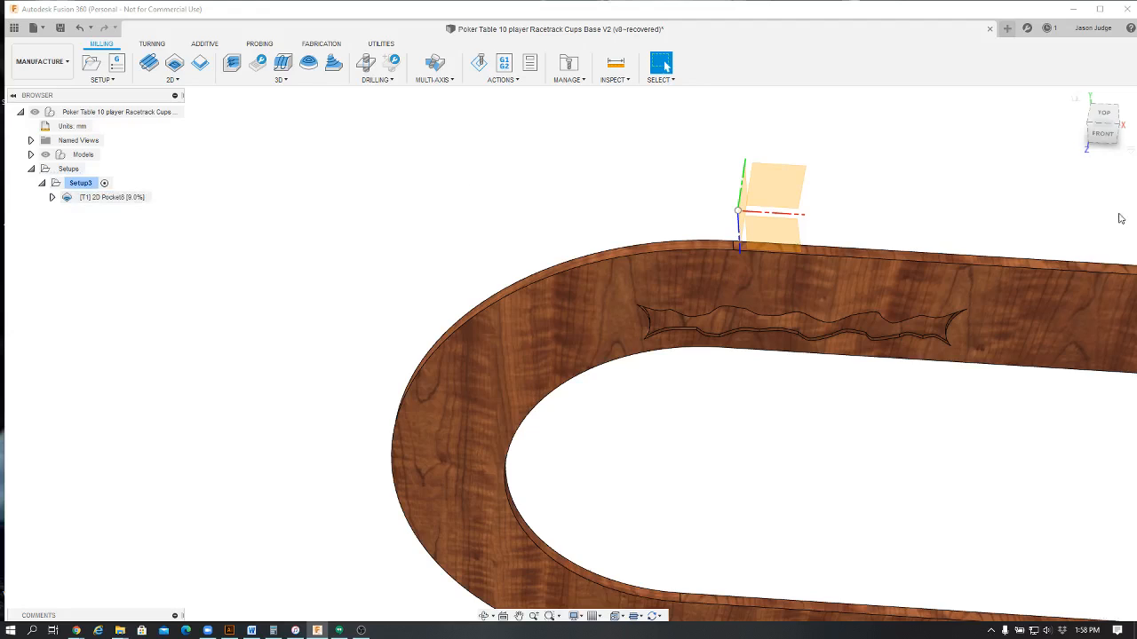
Reopen the 2D Pocket8 operation for editing and clear all of its pocket selections
double_click(80, 197)
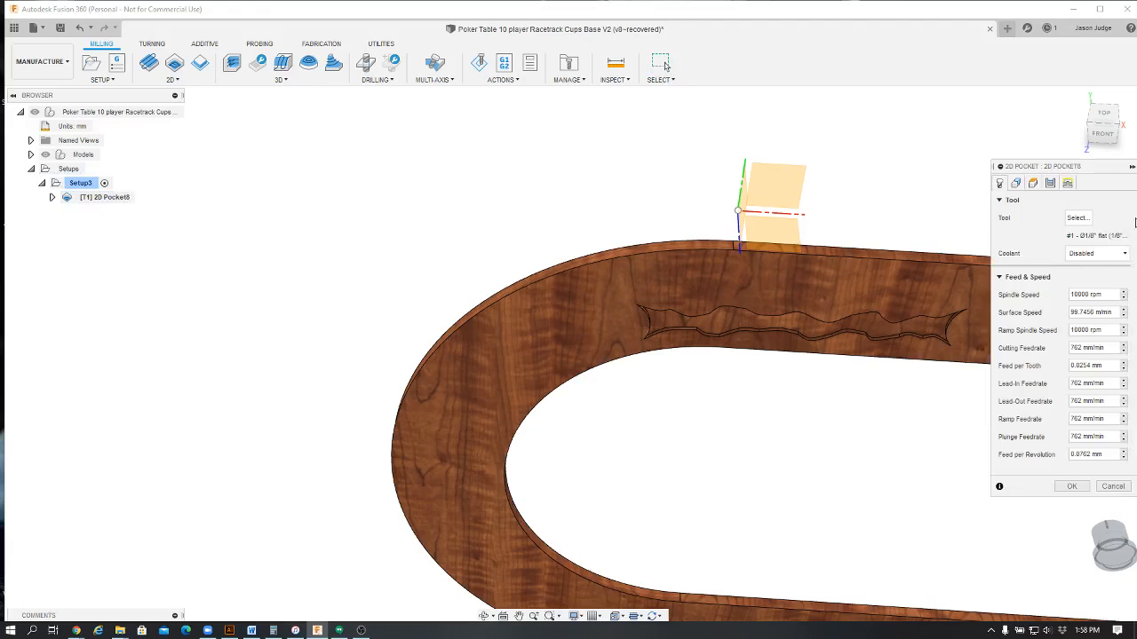
left_click(1033, 183)
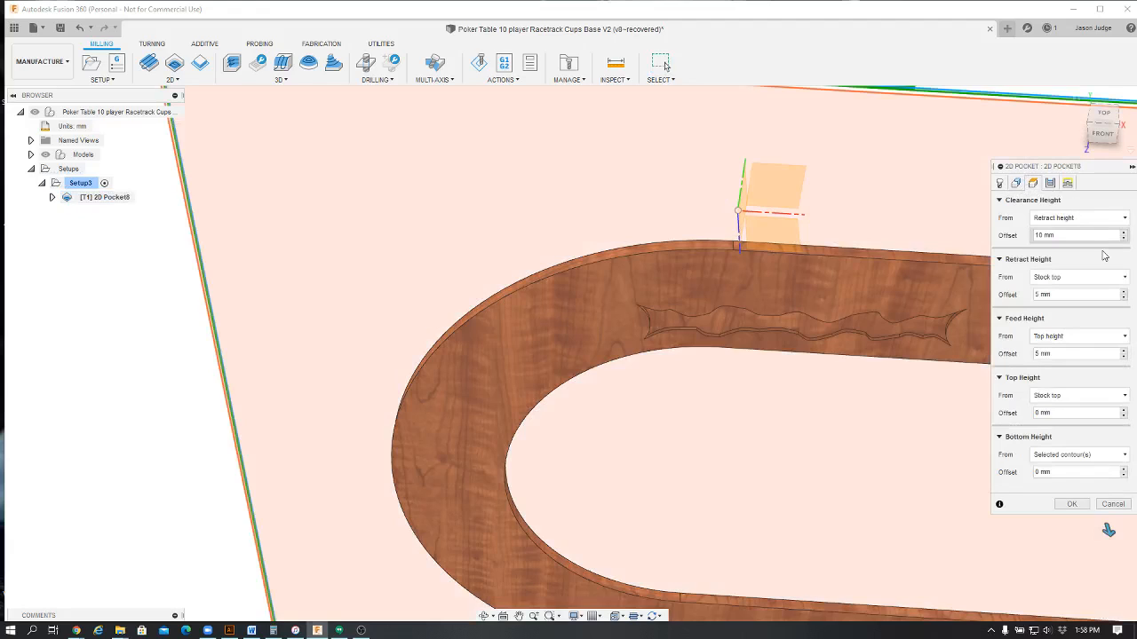
left_click(1016, 183)
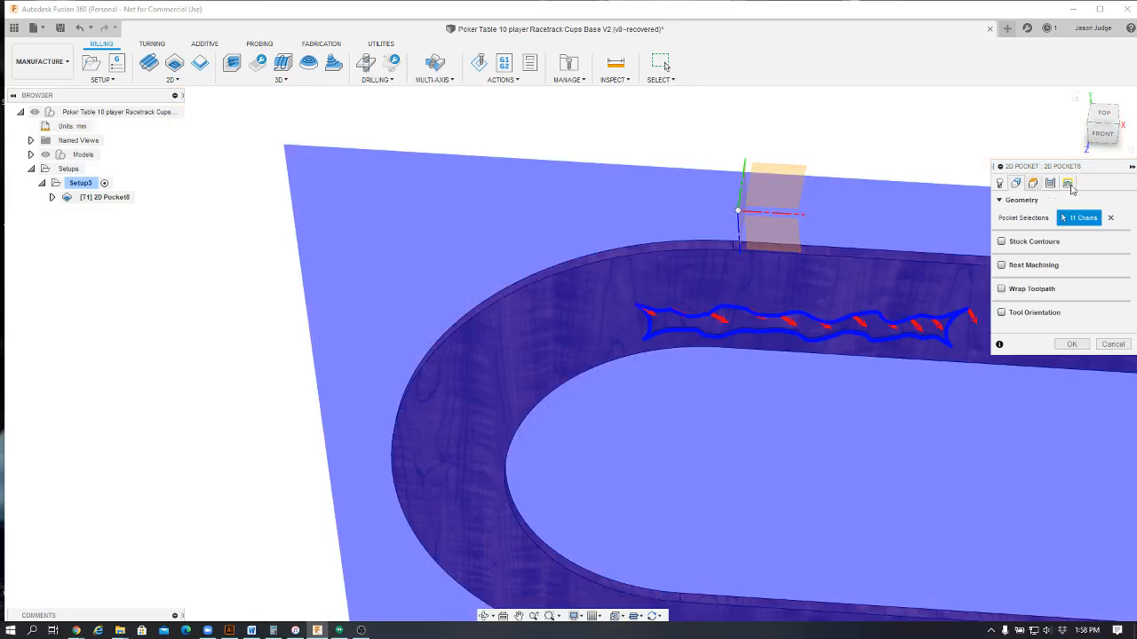
left_click(1110, 219)
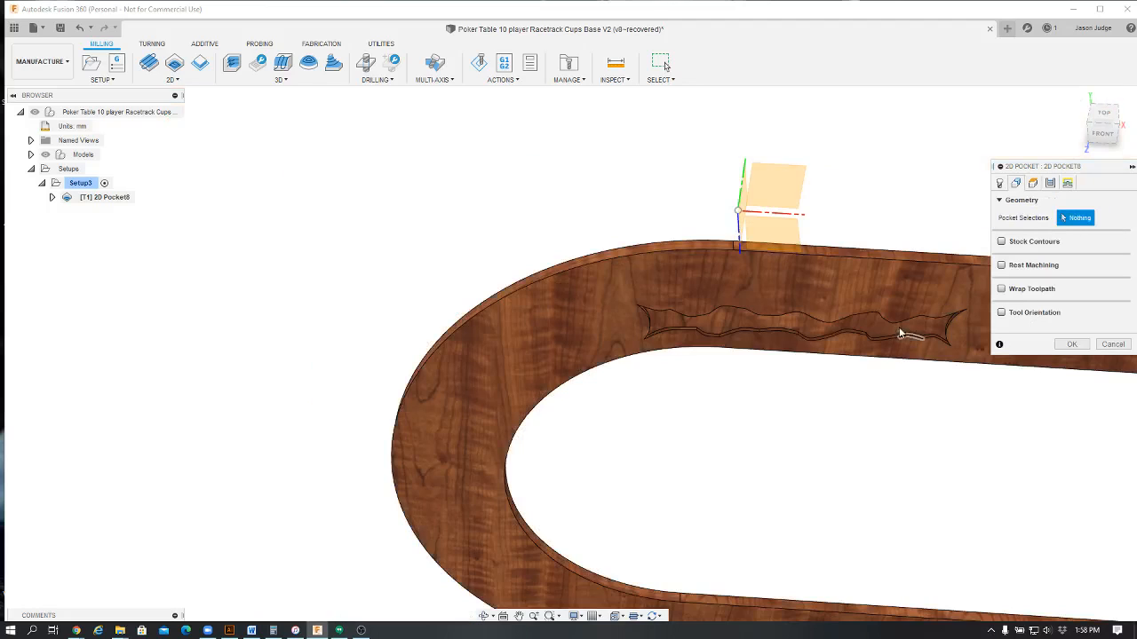
Select the river recess's right end arc and its lower edge segments, working from right to left, as separate pocket chains
scroll(921, 329, "up", 5)
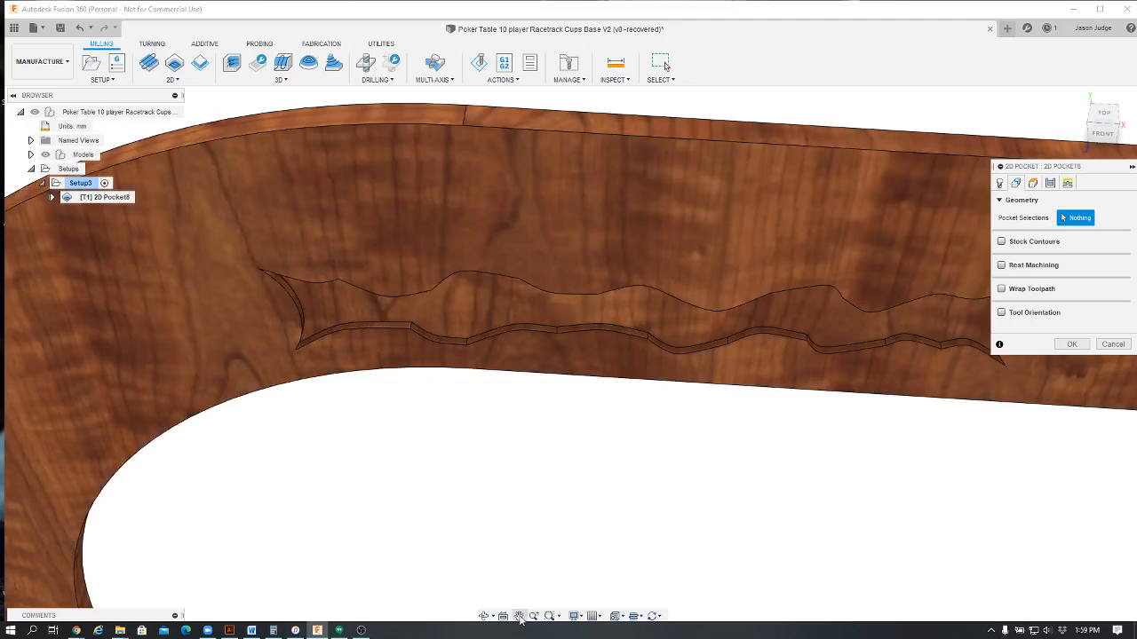
left_click(519, 615)
left_click_drag(598, 507, 563, 515)
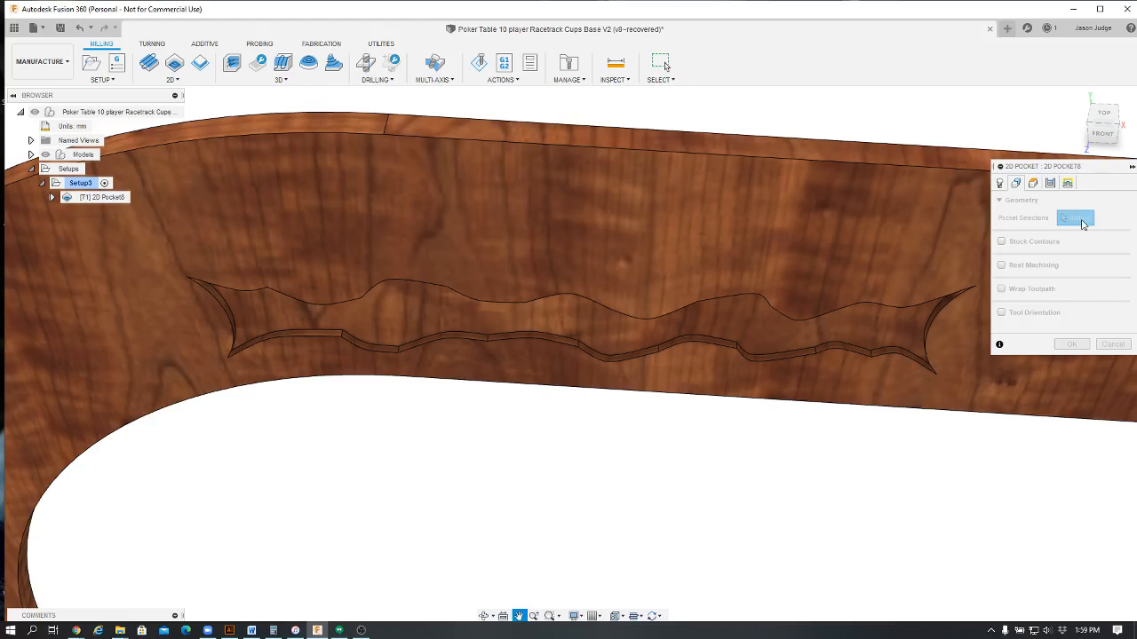
key("Escape")
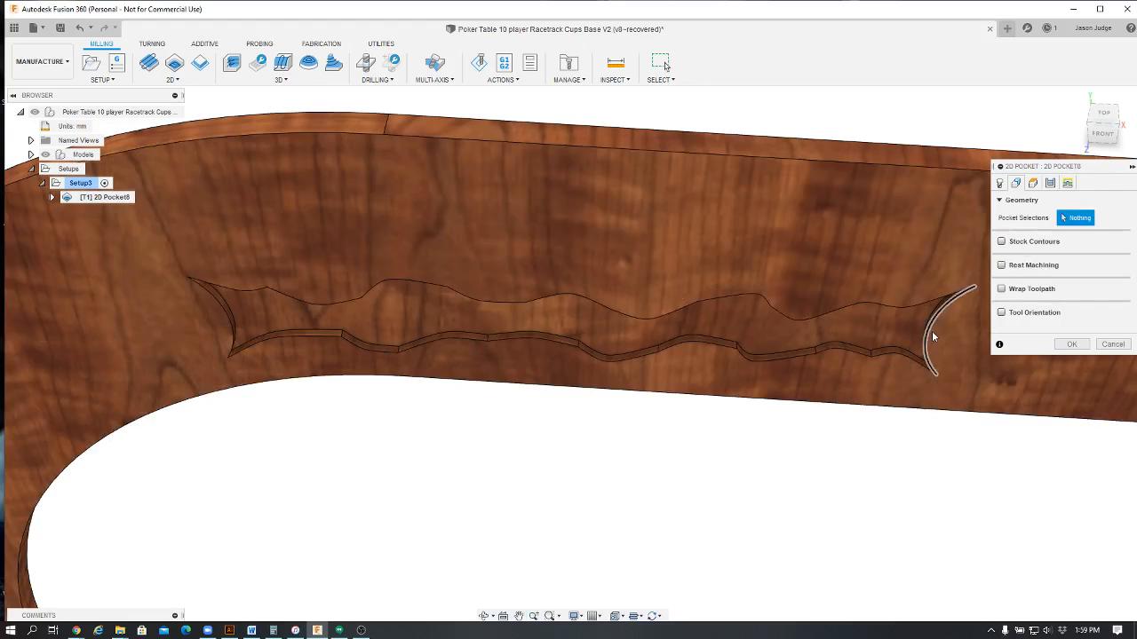
left_click(934, 322)
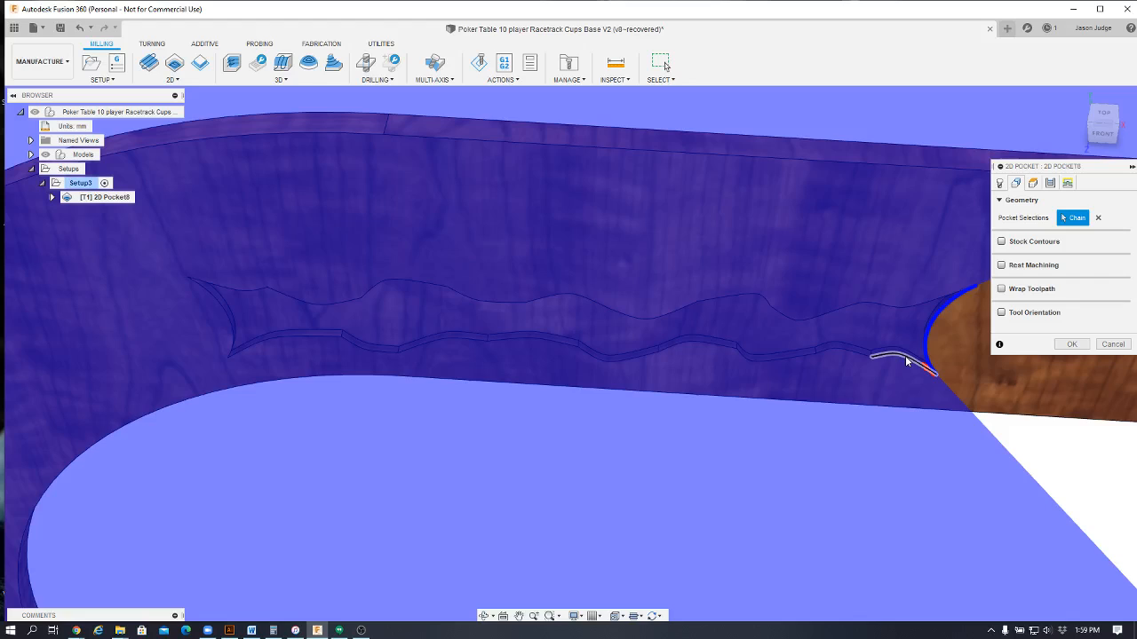
left_click(904, 363)
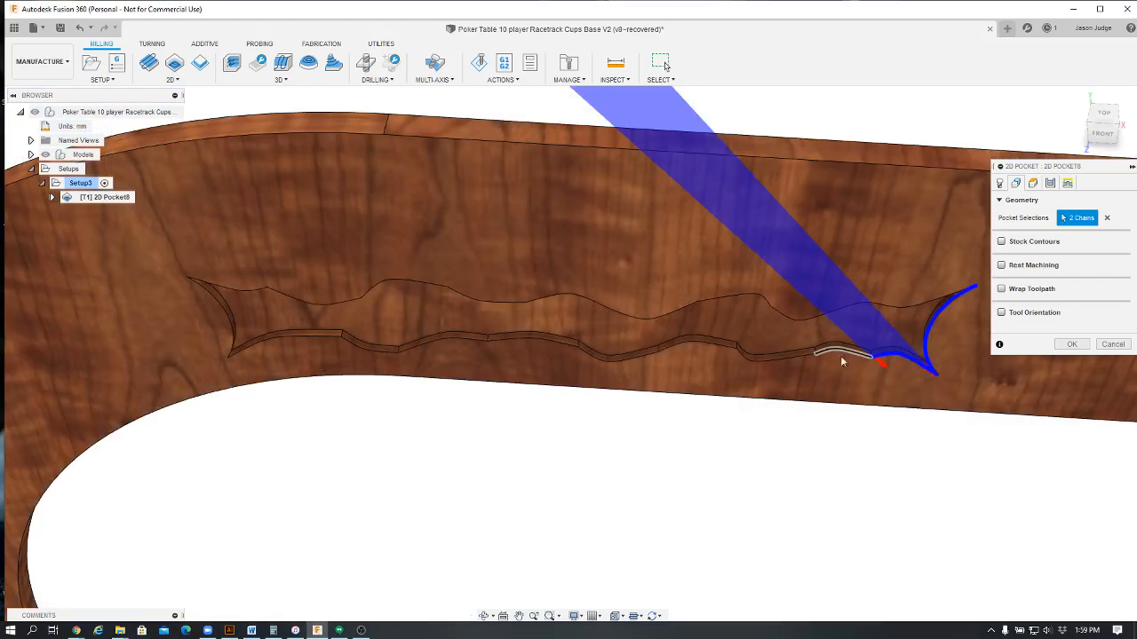
left_click(840, 355)
left_click(721, 350)
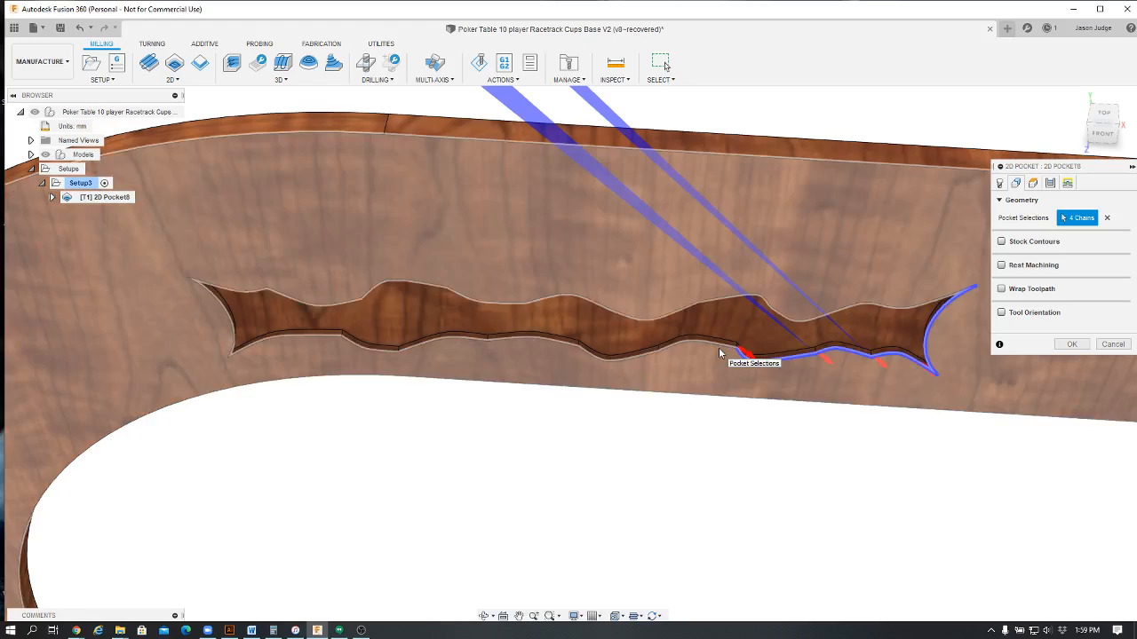
left_click(697, 353)
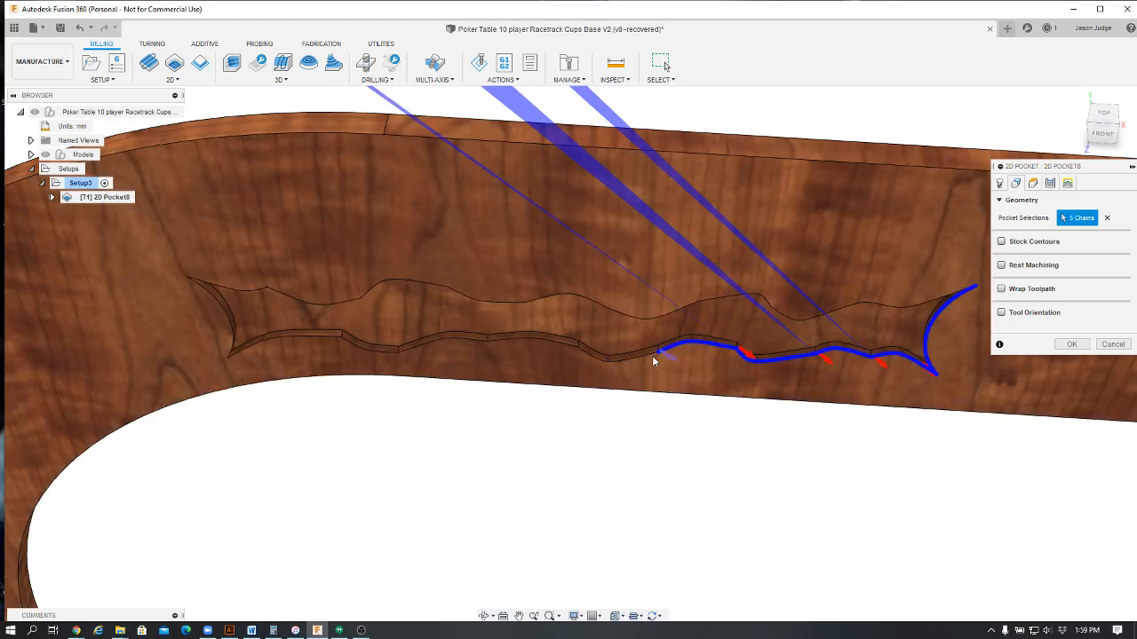
Close the pocket outline with the remaining lower edges, left end arc and upper edges, and accept the 2D Pocket operation
left_click(587, 351)
left_click(566, 349)
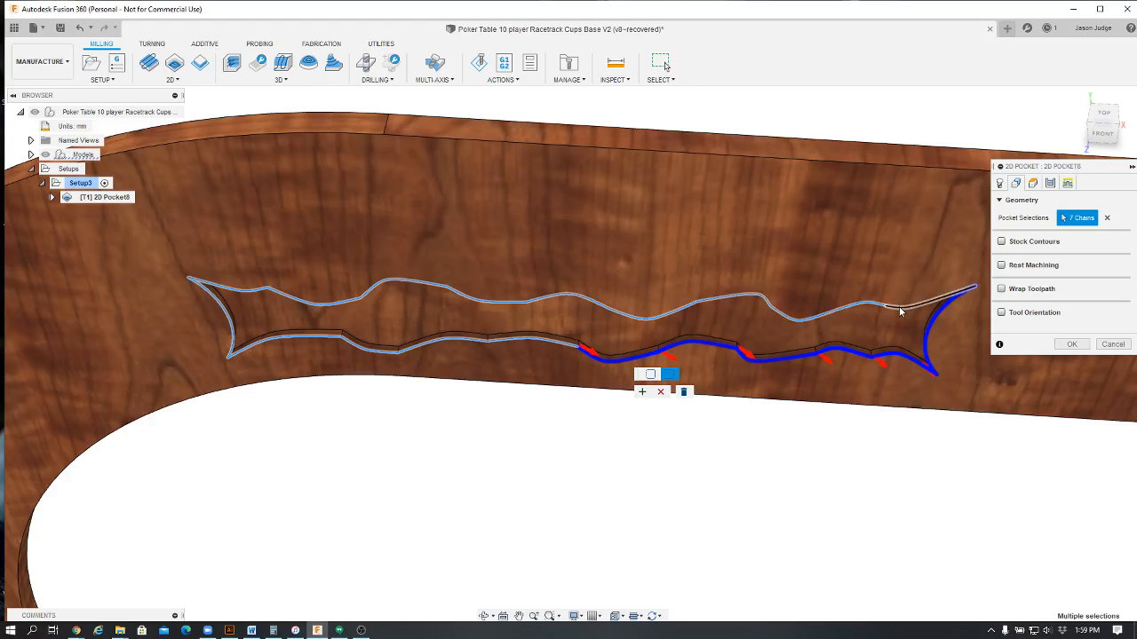
left_click(1075, 344)
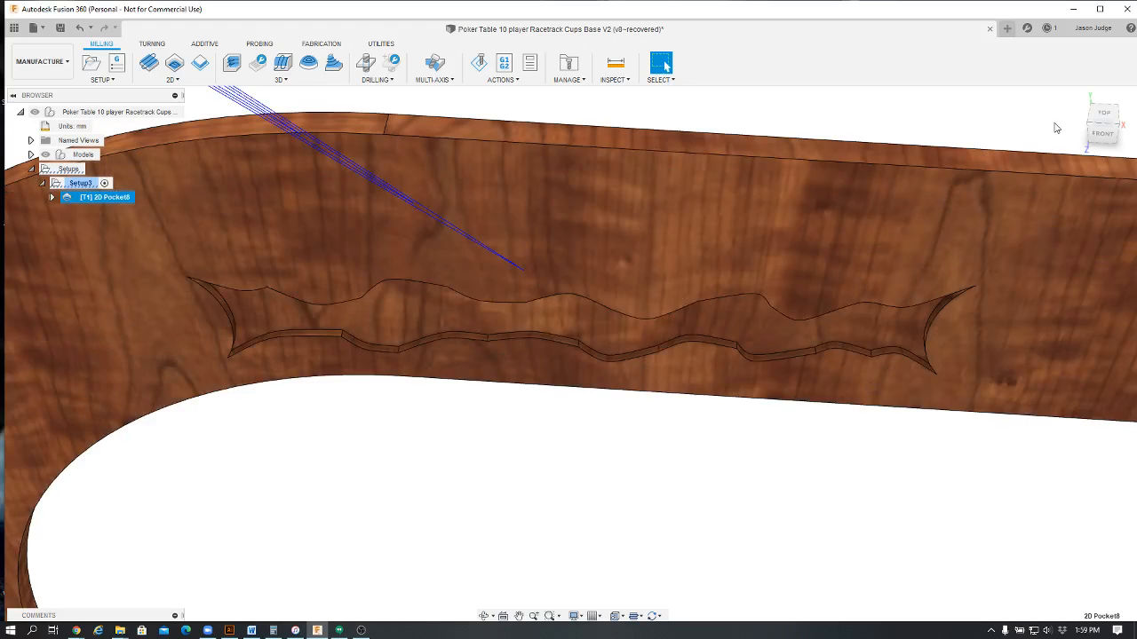
View the racetrack from the front and play the toolpath simulation of the 2D Pocket8 operation
left_click(1101, 124)
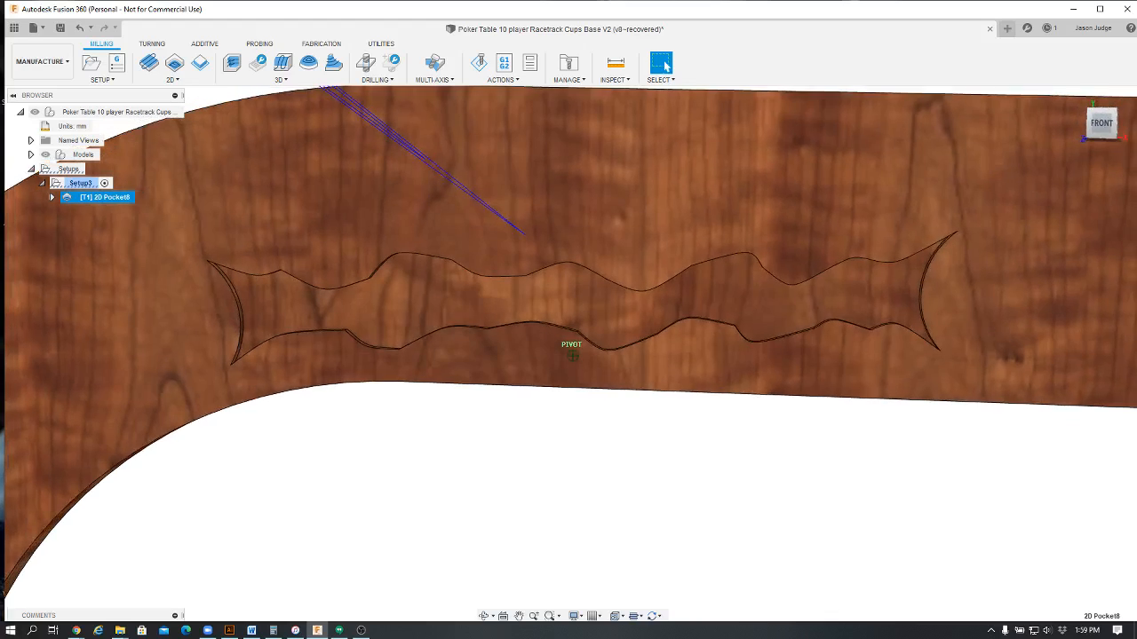
left_click_drag(1101, 124, 1097, 114)
scroll(375, 304, "up", 1)
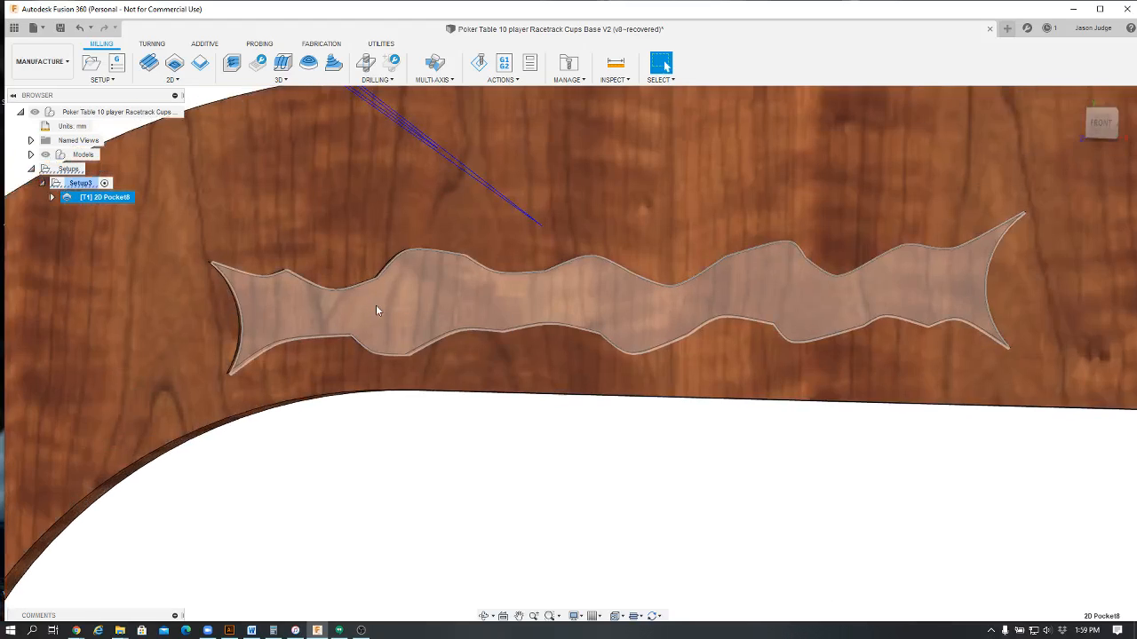
scroll(400, 284, "down", 5)
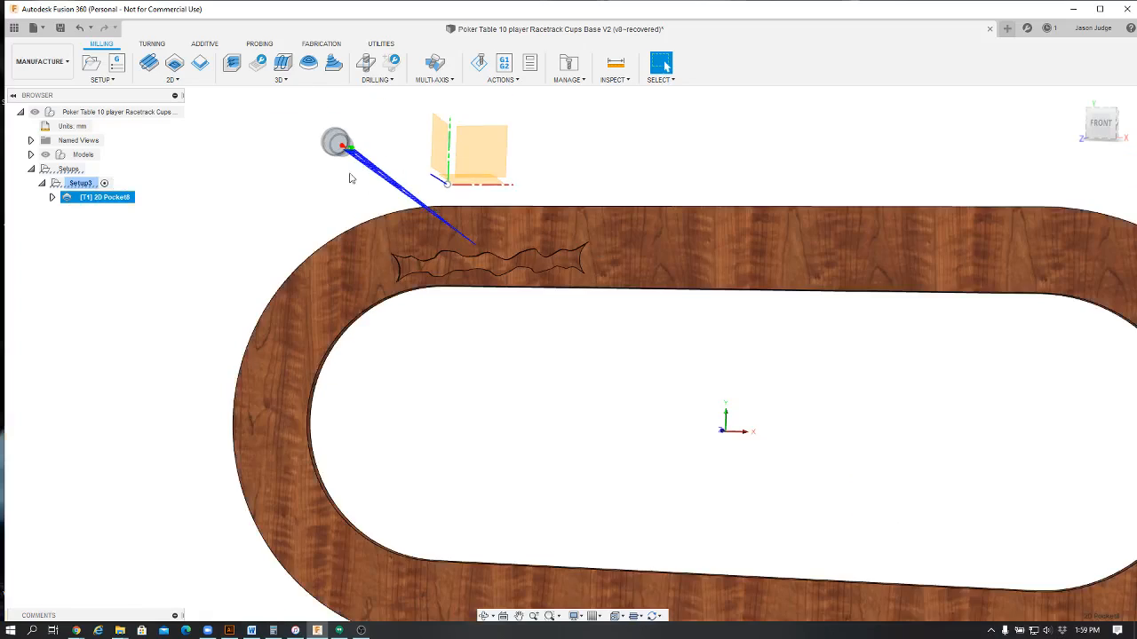
left_click(516, 81)
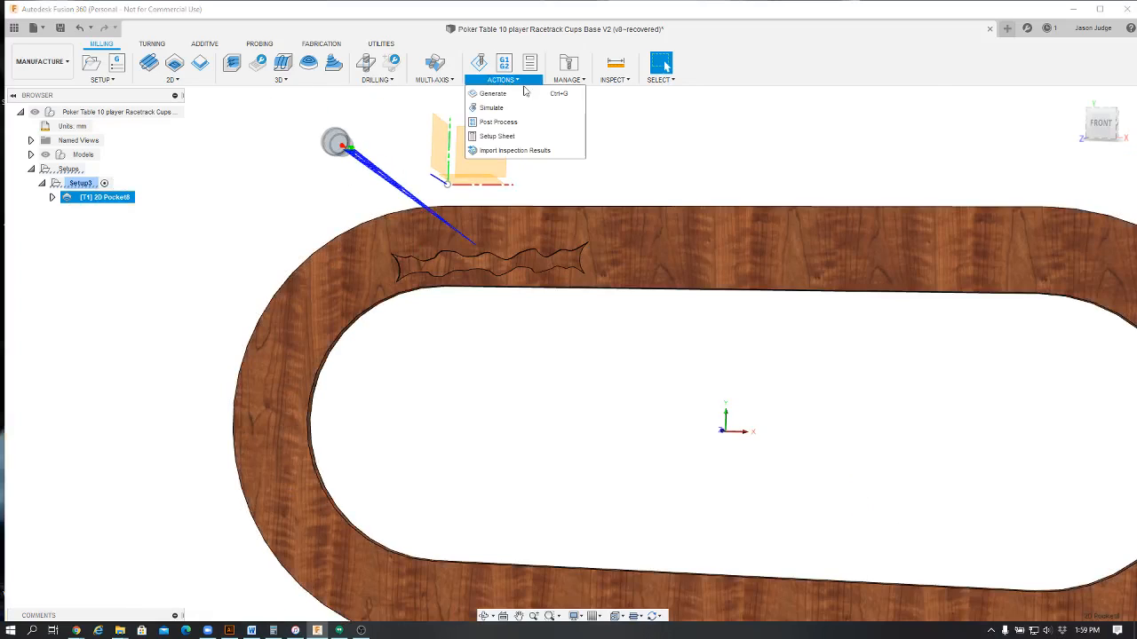
left_click(515, 108)
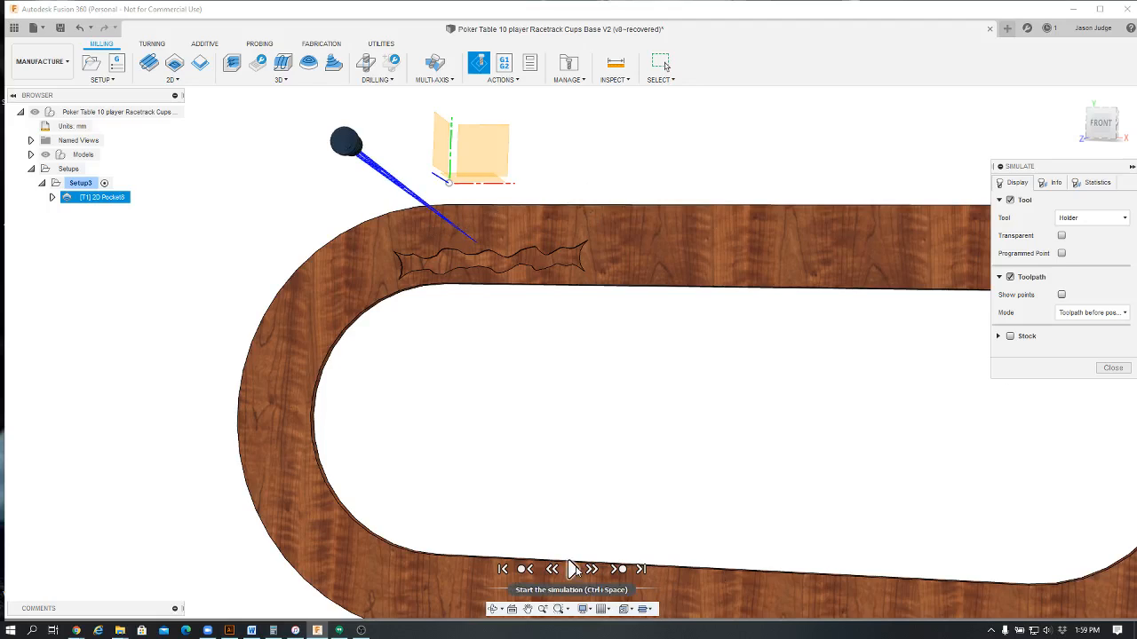
left_click(573, 568)
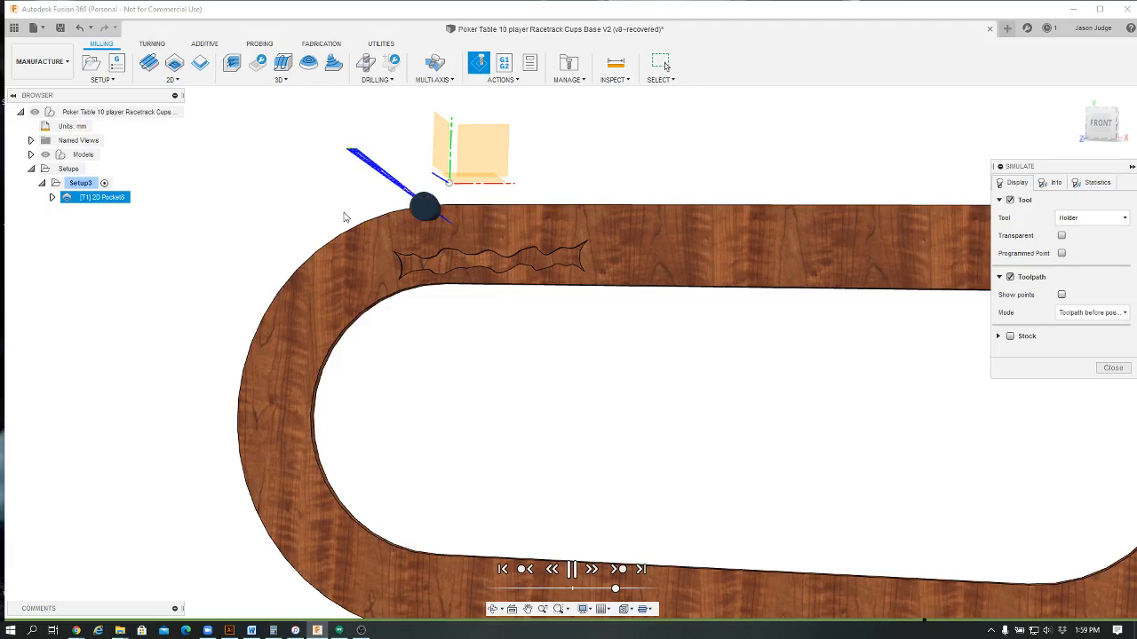
left_click(1112, 368)
Reopen the 2D Pocket8 operation for editing and turn off its Lead-In (Entry) and Lead-Out (Exit)
scroll(642, 329, "up", 4)
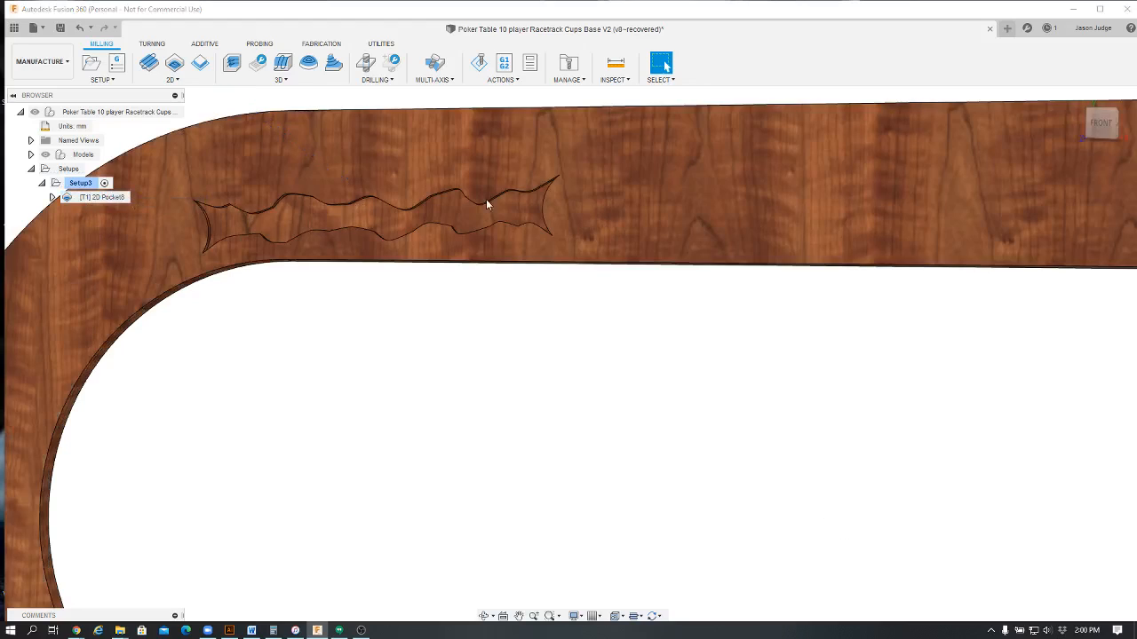
double_click(72, 202)
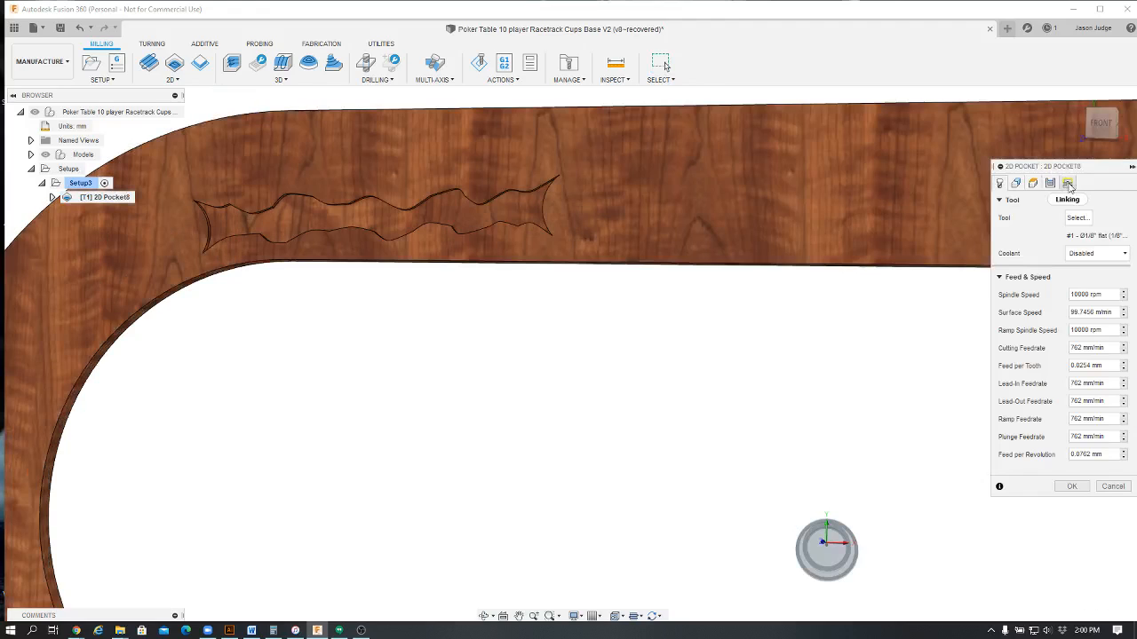
left_click(1068, 184)
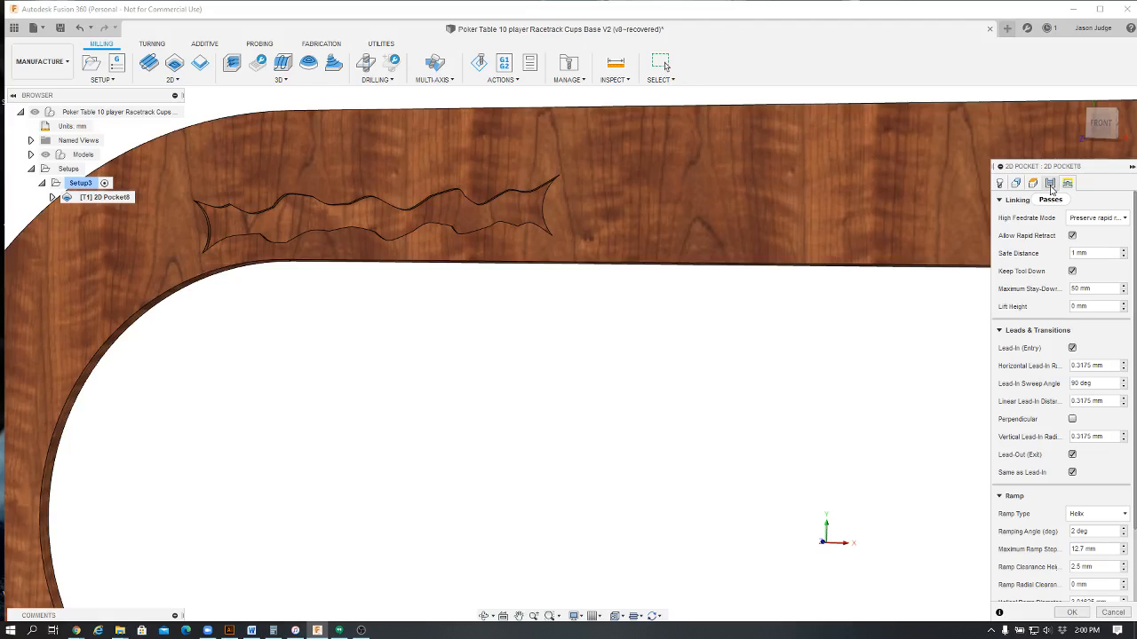
left_click(1072, 347)
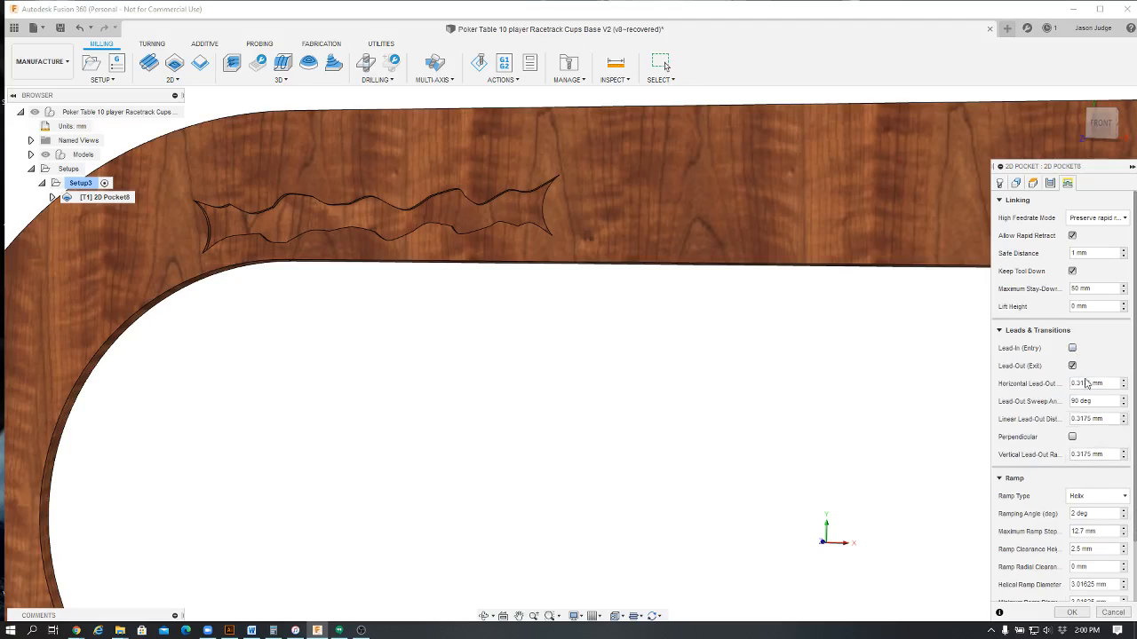
left_click(1072, 365)
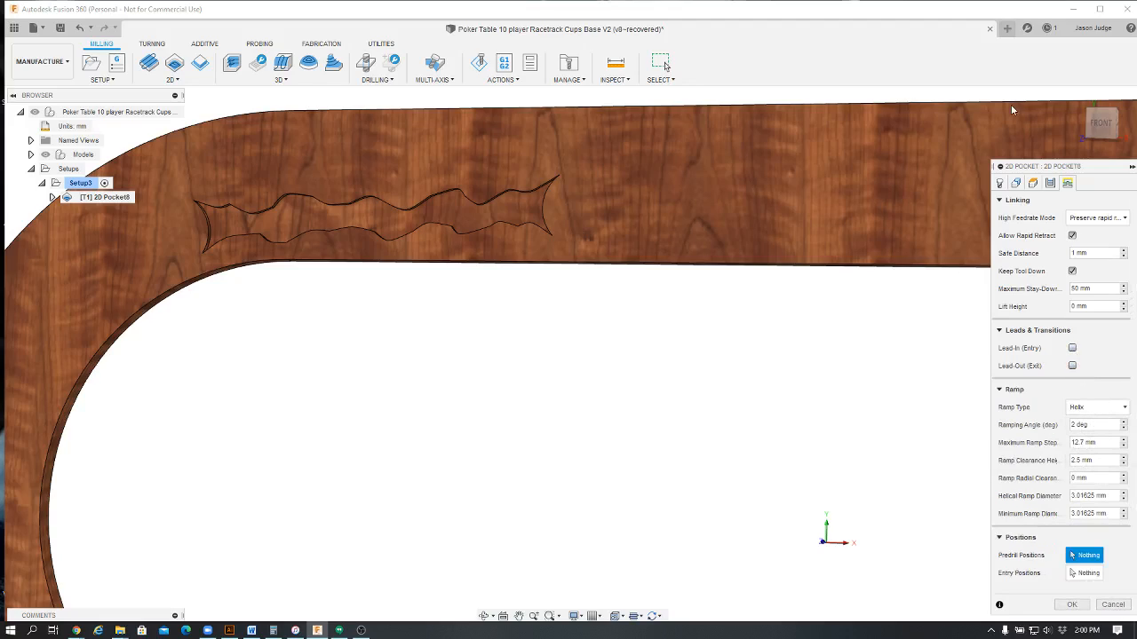
Clear all pocket selections from the 2D Pocket8 operation's geometry
left_click(1015, 184)
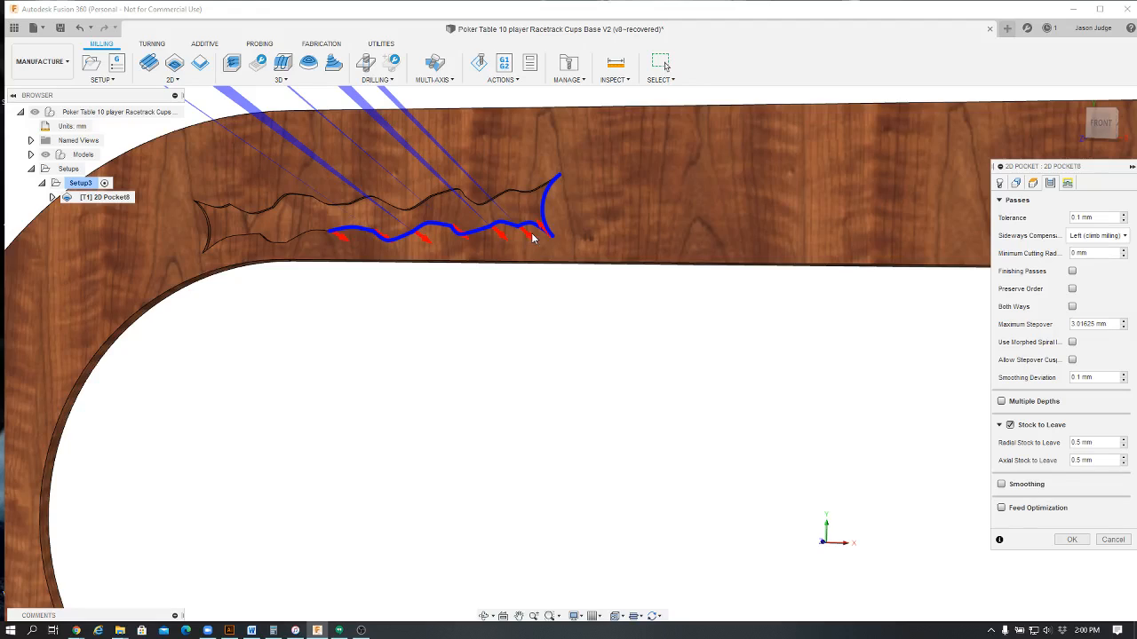
left_click(1016, 183)
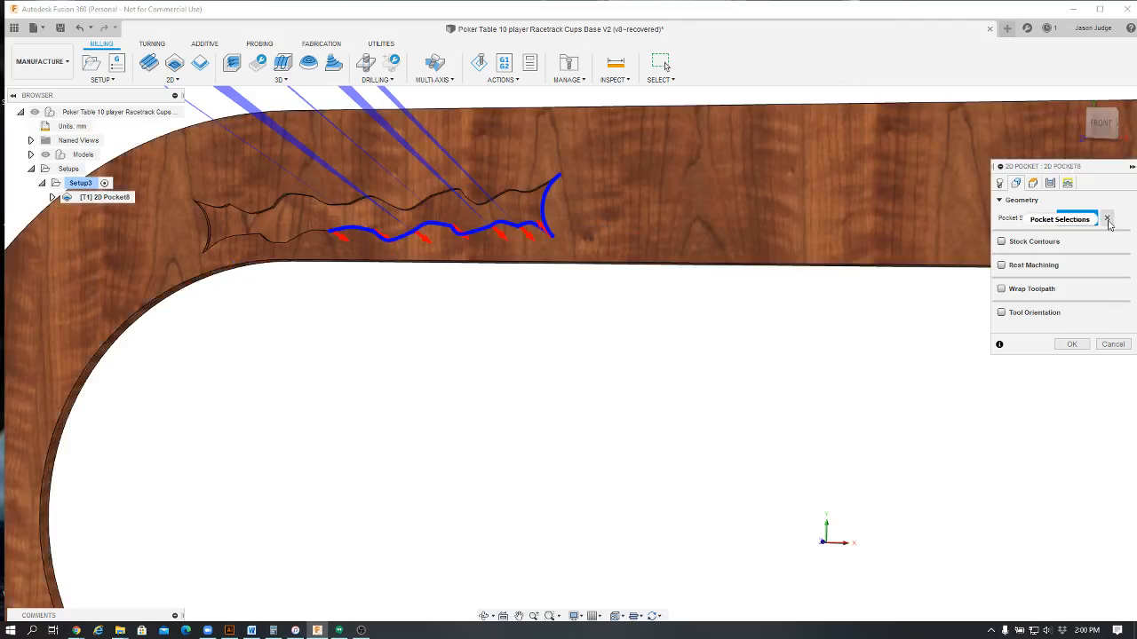
left_click(1107, 217)
Select the recess's left end arc and the first four upper edge segments, from left to right, as separate pocket chains
scroll(285, 232, "up", 3)
scroll(293, 209, "up", 2)
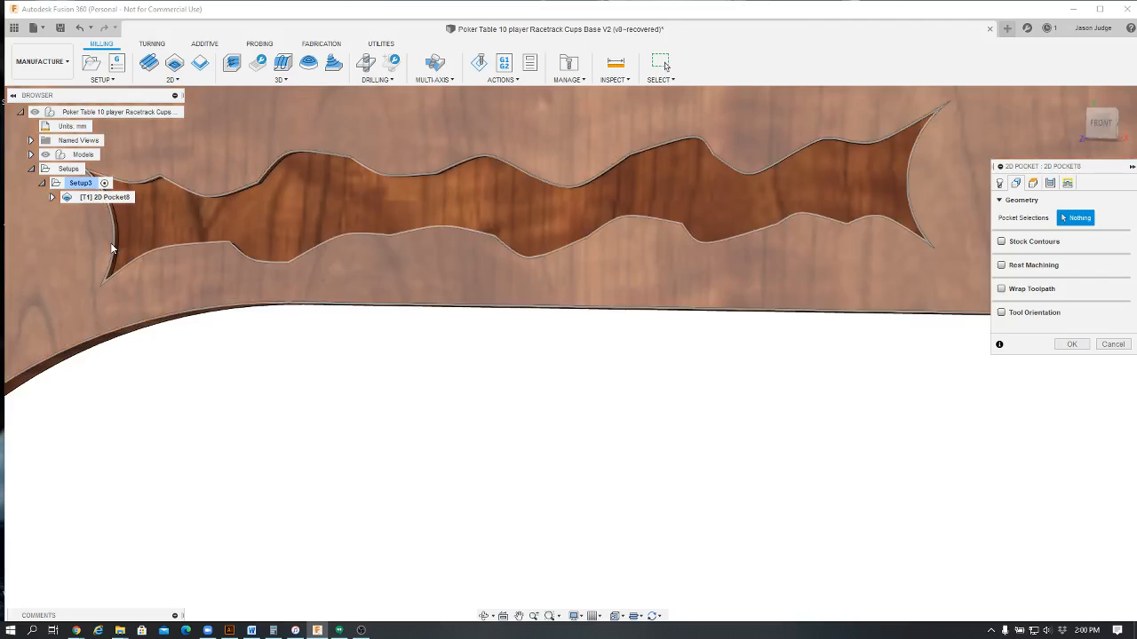
left_click(111, 241)
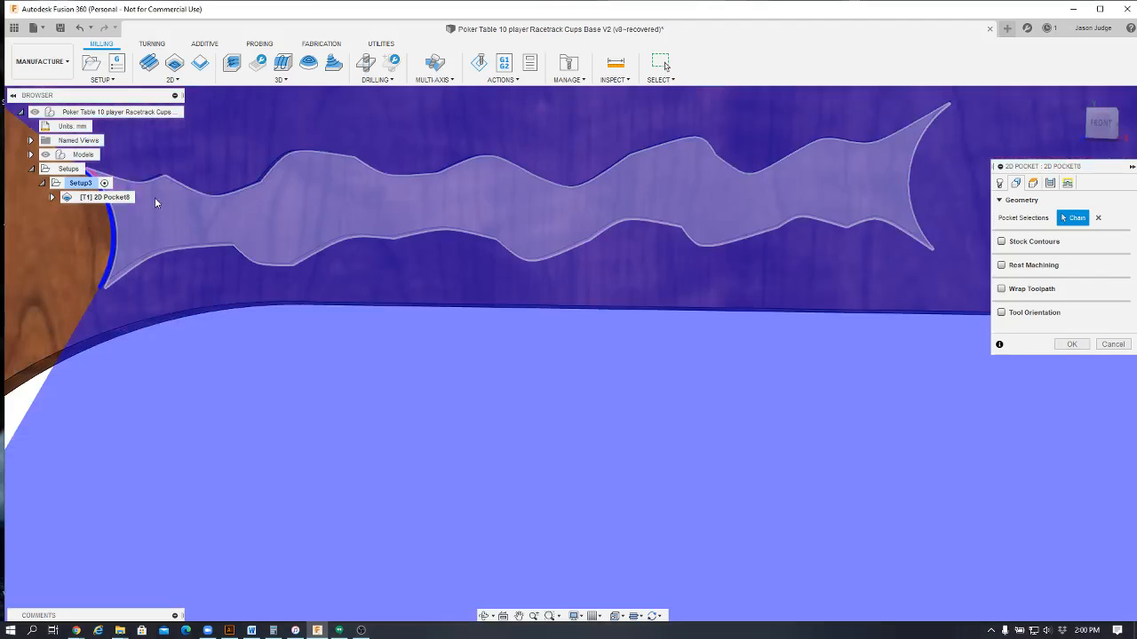
left_click(155, 178)
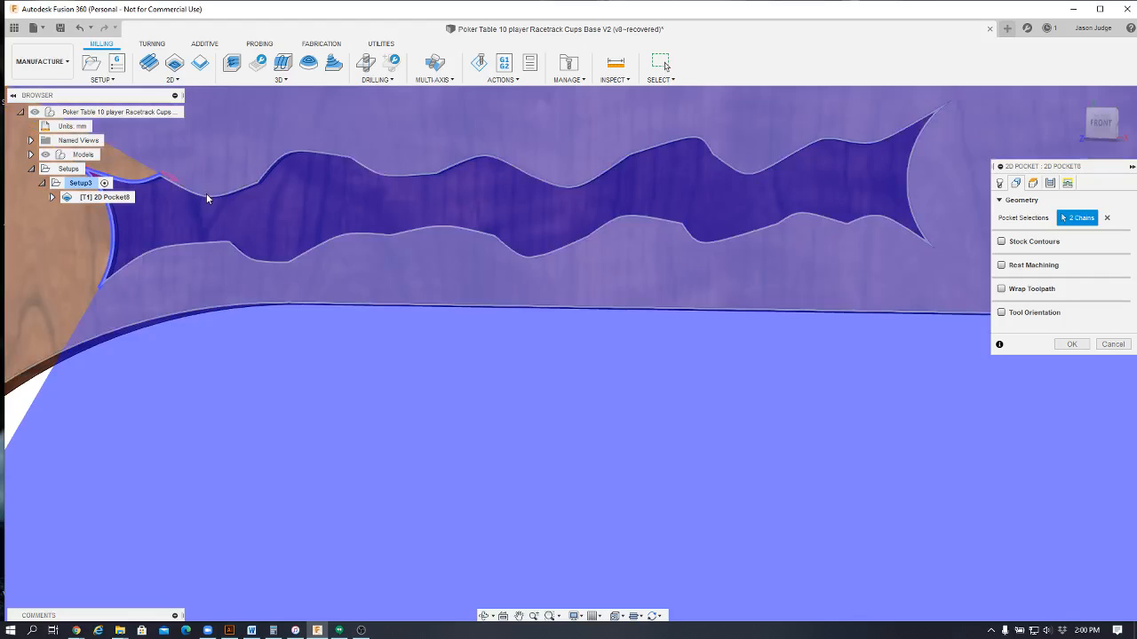
left_click(208, 193)
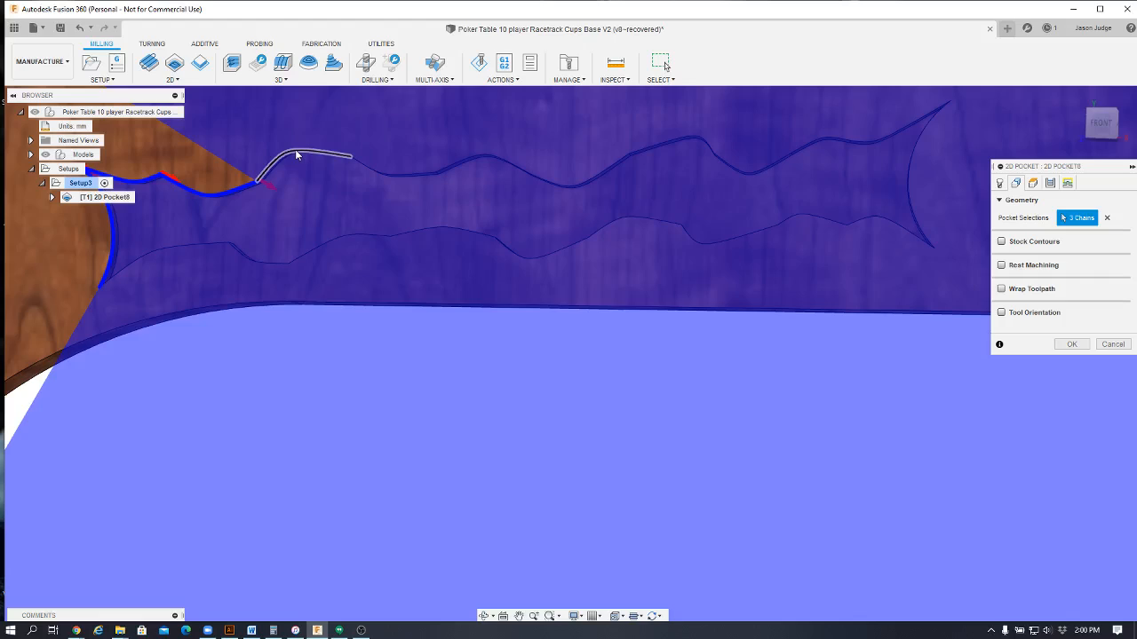
left_click(396, 175)
left_click(398, 175)
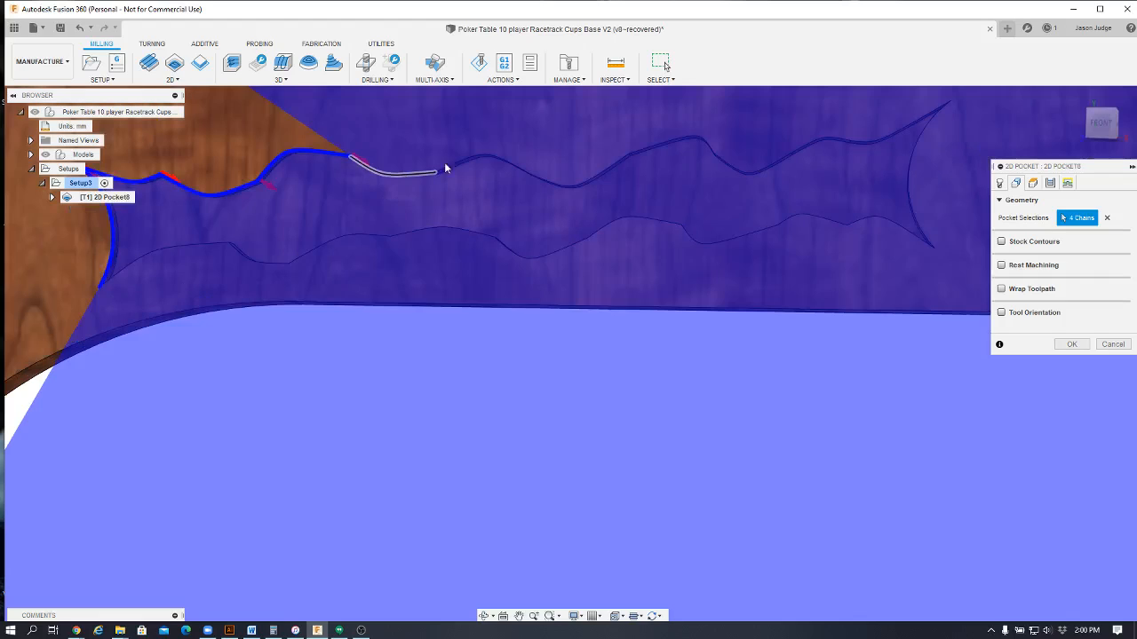
Start a sixth chain at the middle of the recess's upper side and extend it along the upper edges to the right tip
left_click(471, 180)
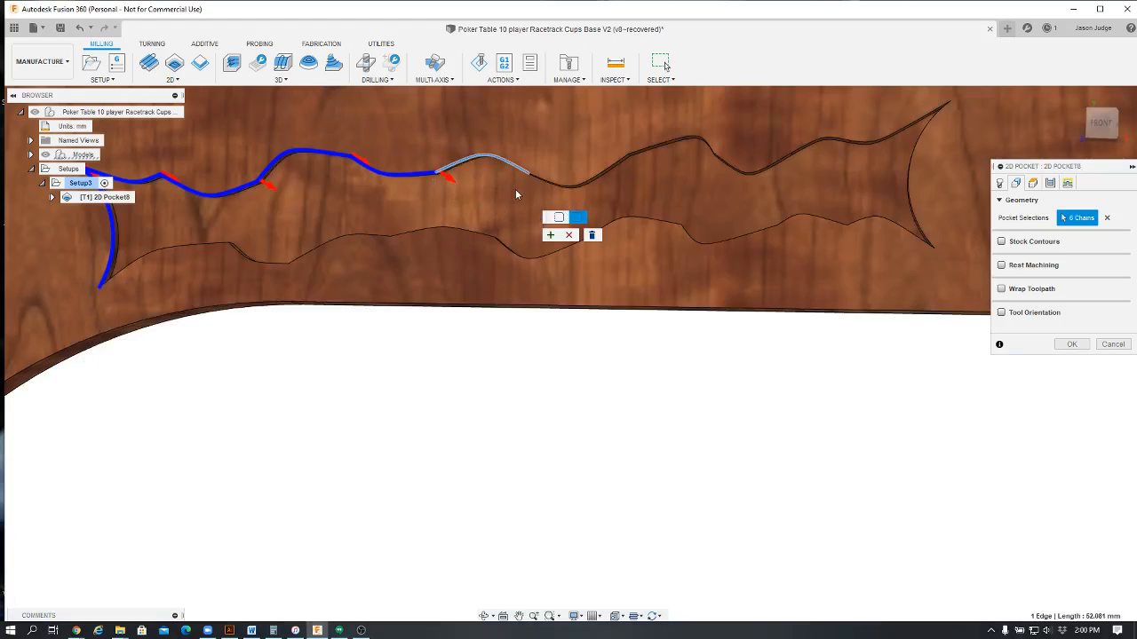
left_click_drag(1100, 123, 1099, 108)
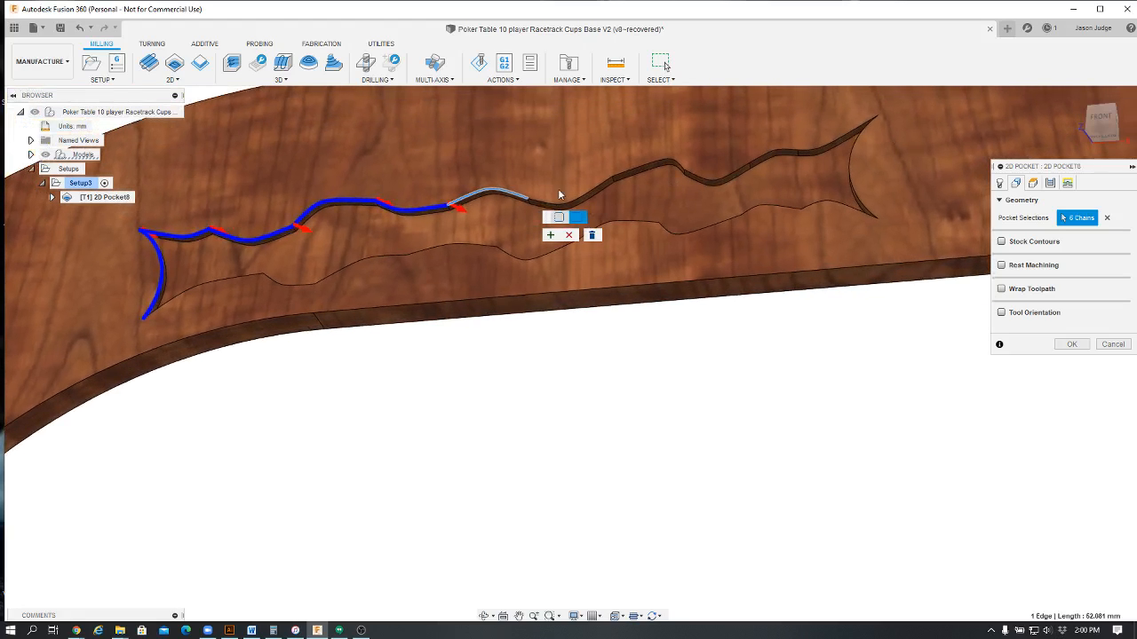
left_click(571, 202)
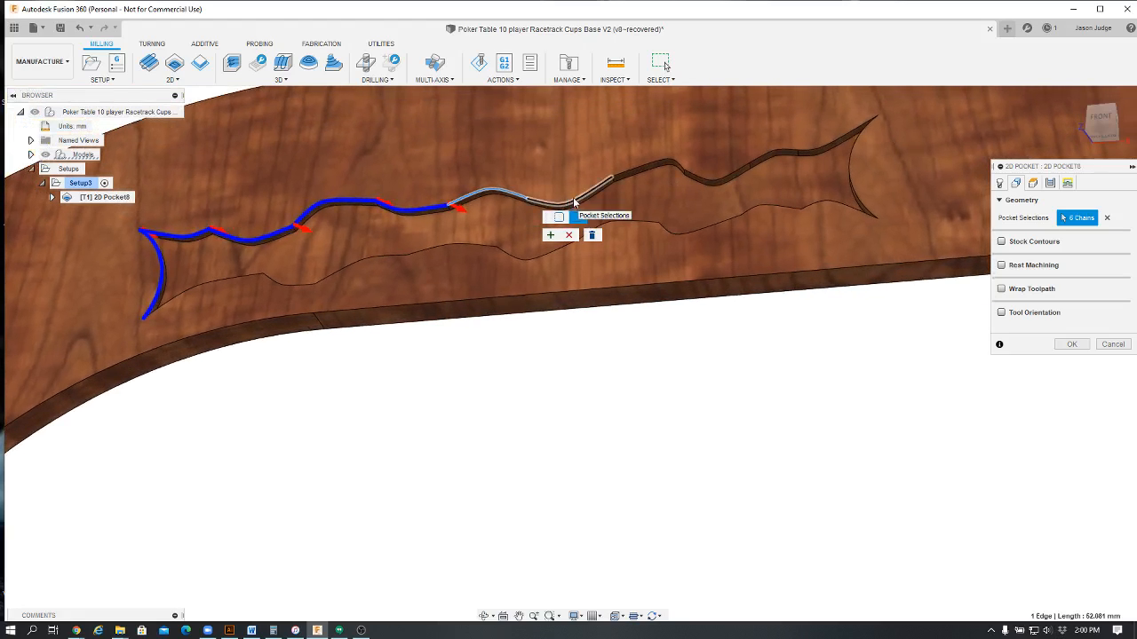
left_click(645, 171)
left_click(708, 180)
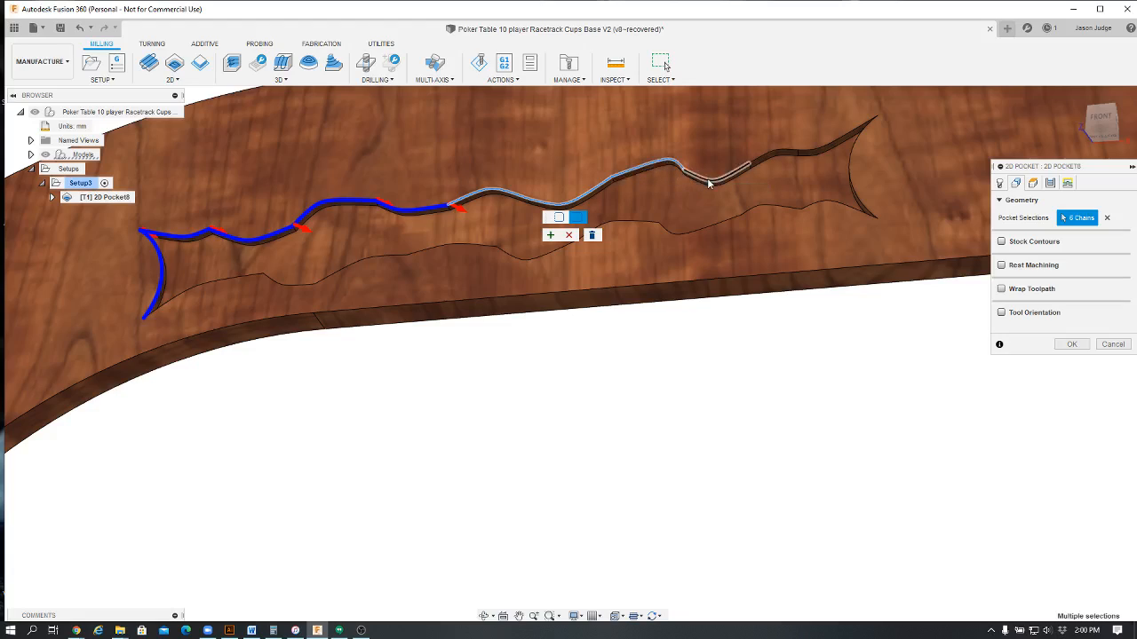
left_click(773, 152)
left_click(831, 145)
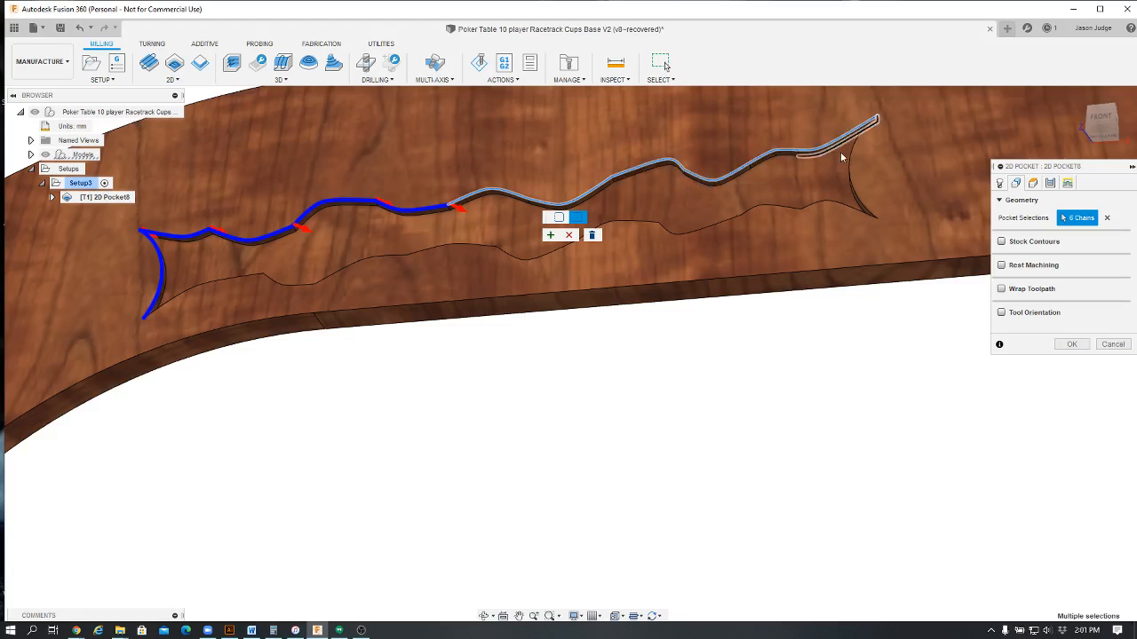
Extend the sixth chain around the recess's right end arc and along the lower edges to the left tip, and accept it
left_click(860, 205)
left_click(843, 210)
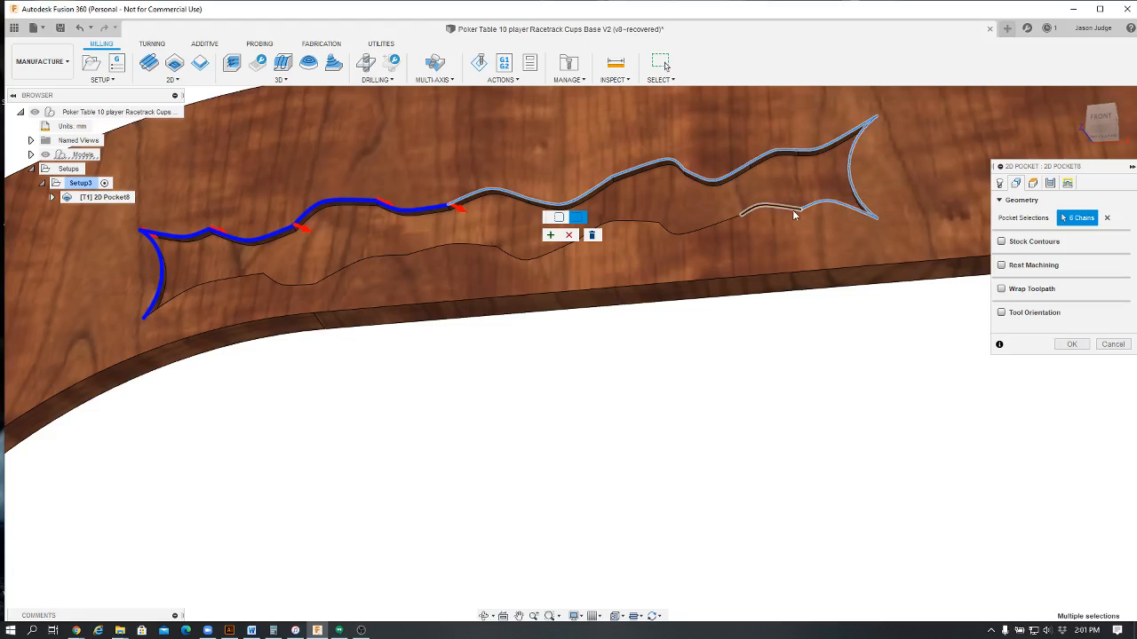
left_click(788, 211)
left_click(636, 224)
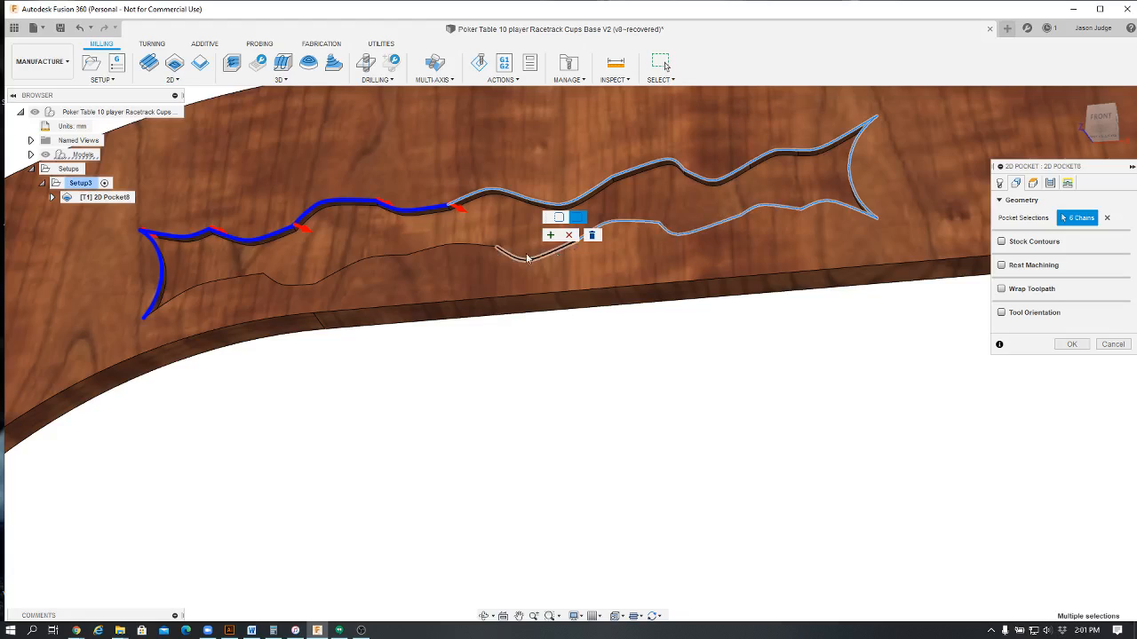
left_click(527, 258)
left_click(391, 257)
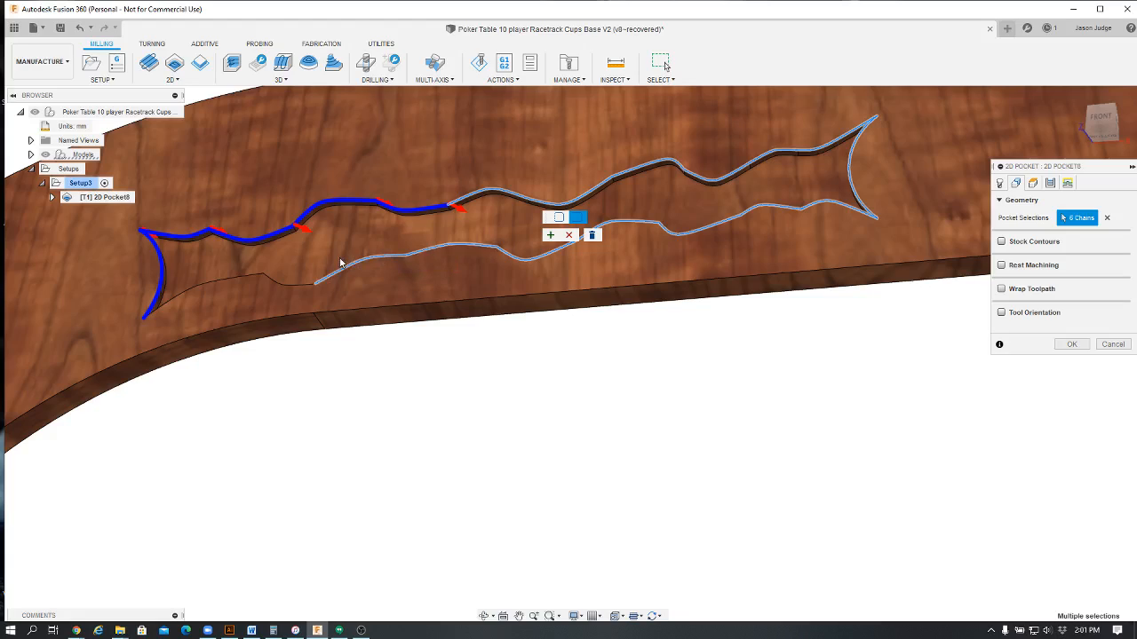
left_click(303, 288)
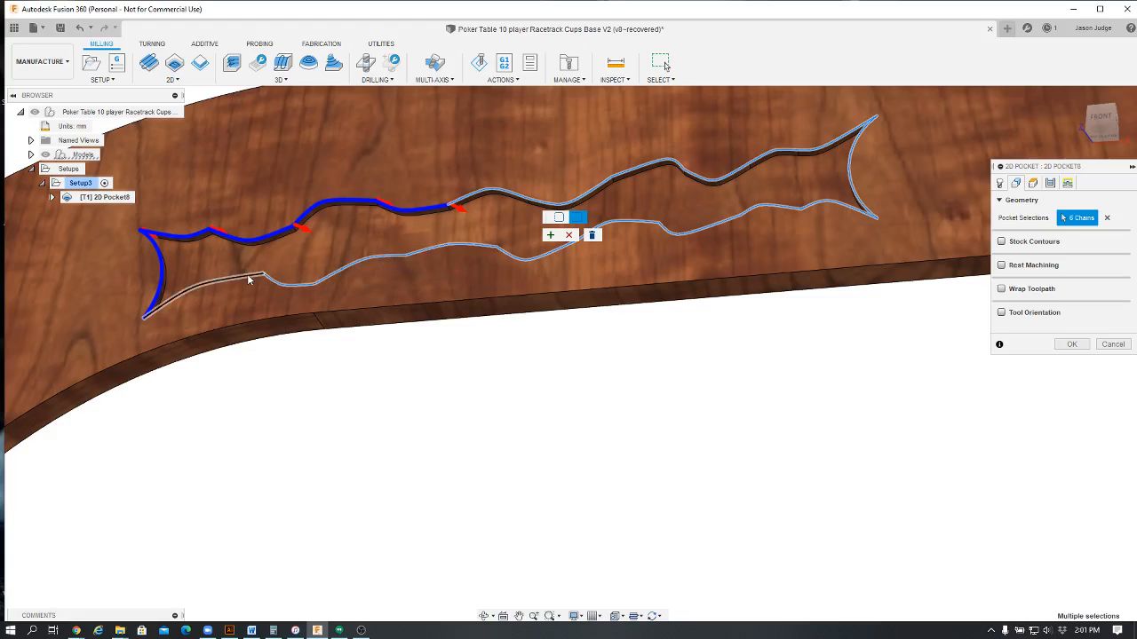
left_click(248, 280)
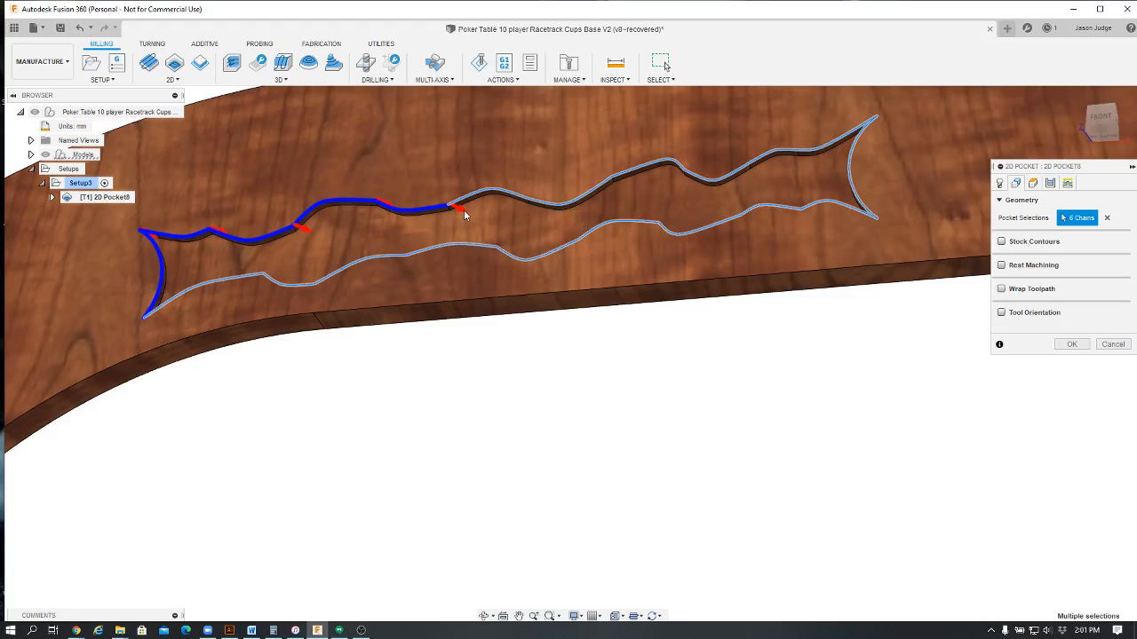
left_click(393, 202)
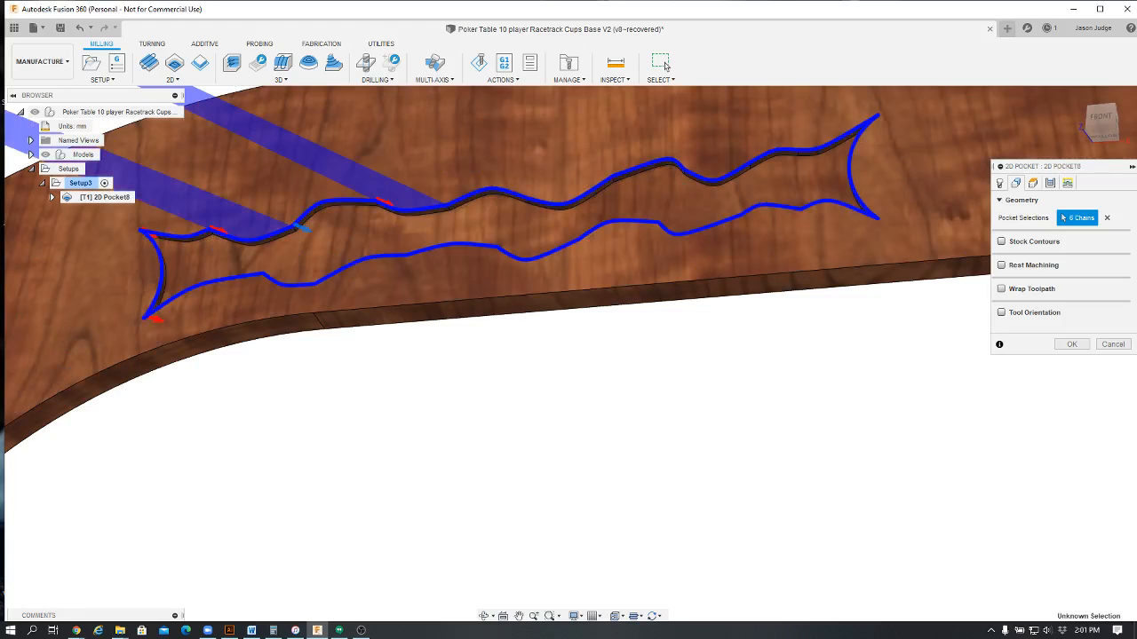
Clear all pocket selections and select the first five upper edge segments, starting from the recess's right tip, as separate chains
left_click(1108, 217)
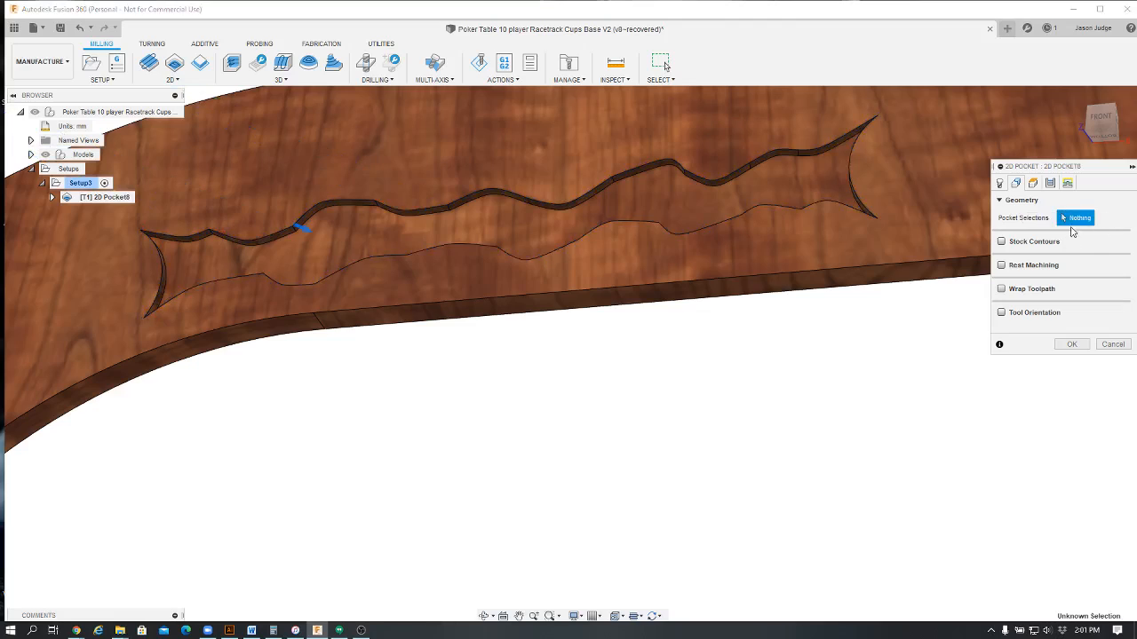
left_click(783, 154)
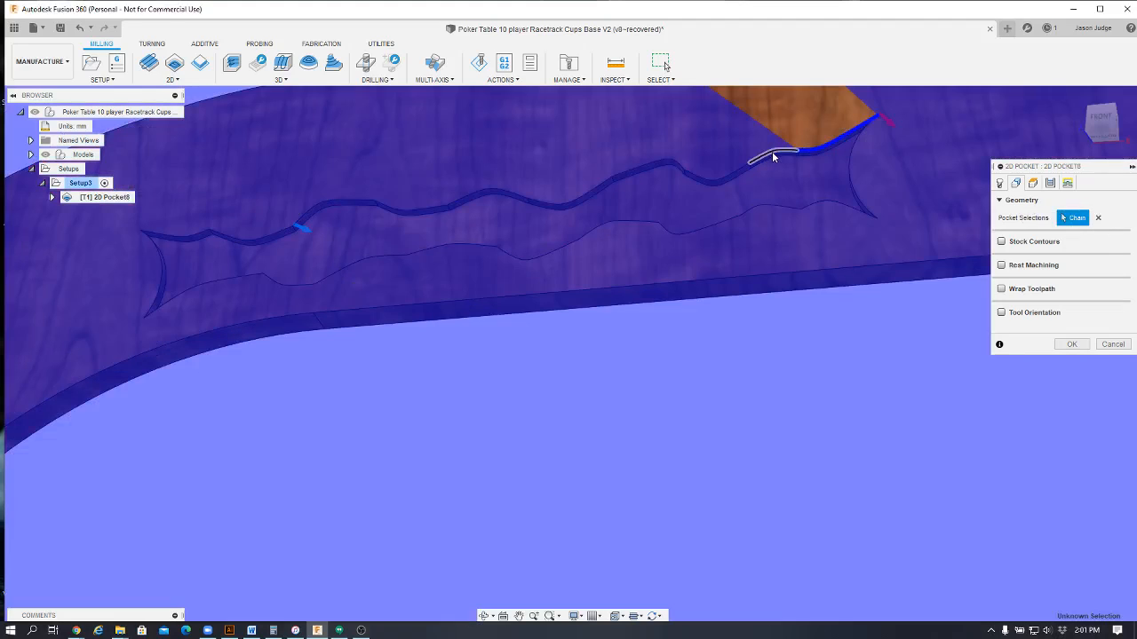
left_click(773, 157)
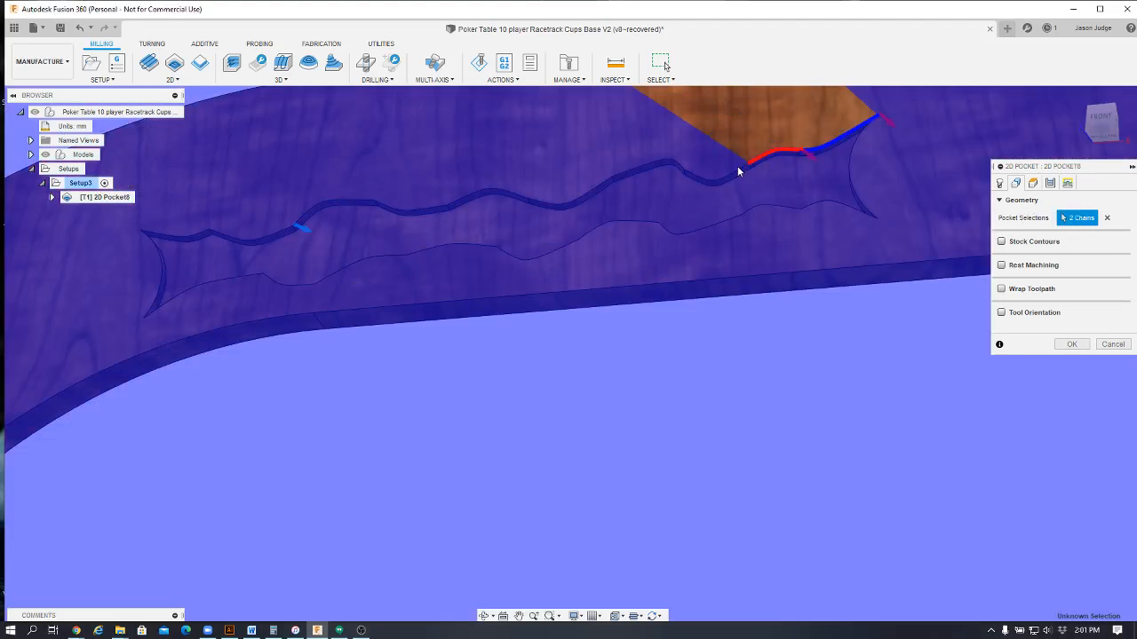
left_click(691, 169)
left_click(654, 163)
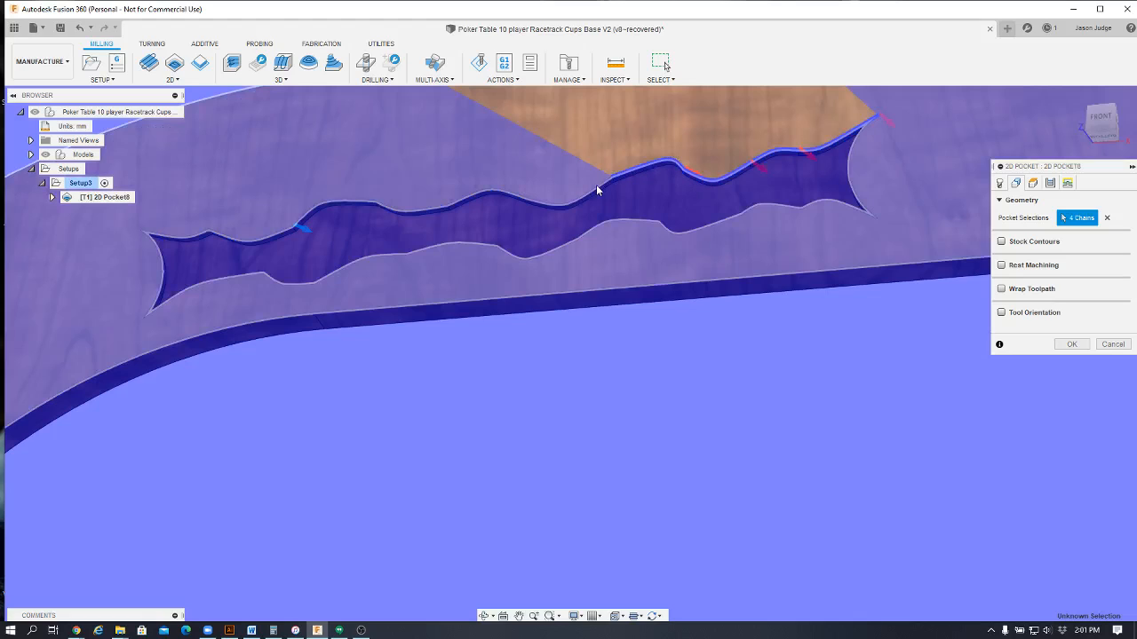
left_click(596, 190)
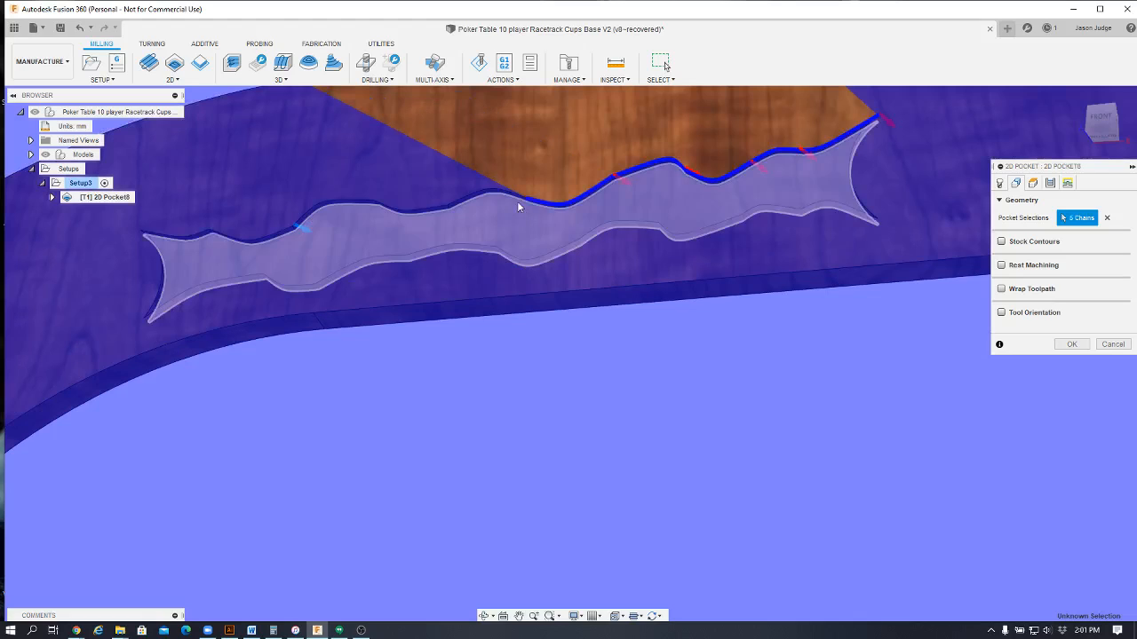
Select the remaining upper edge segments toward the left tip and the recess's left end arc as separate pocket chains
left_click(443, 203)
left_click(367, 203)
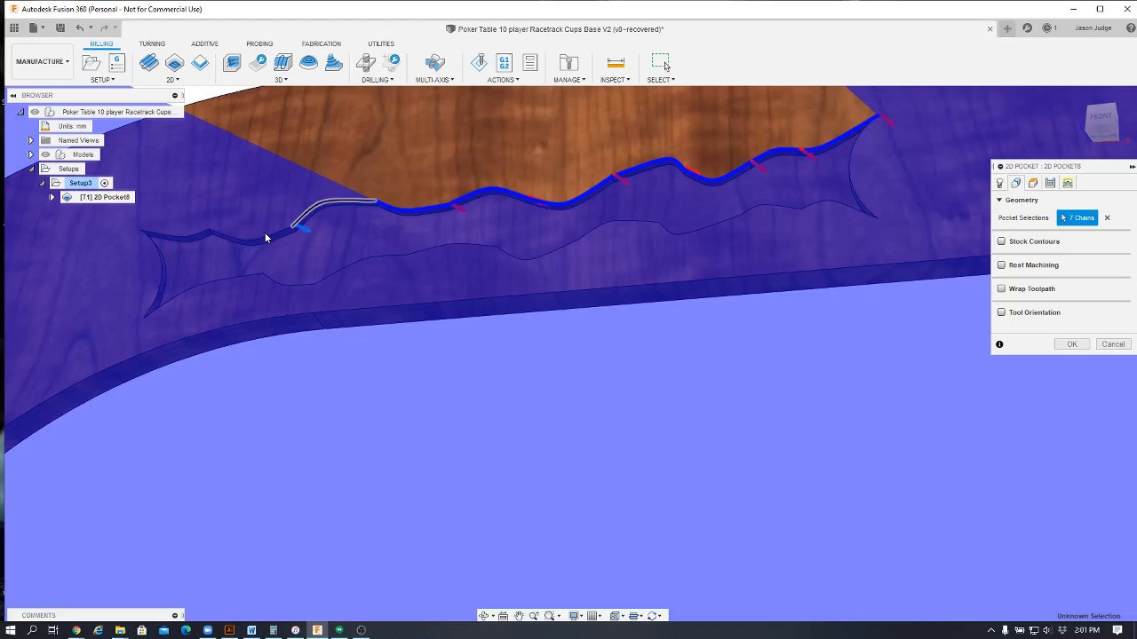
left_click(265, 234)
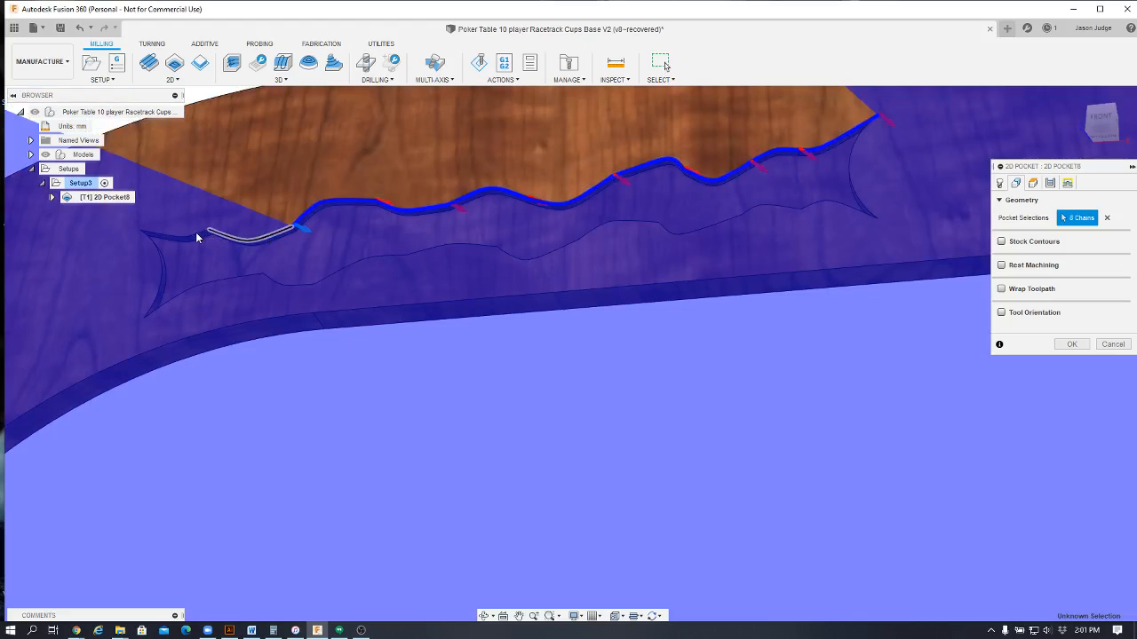
left_click(195, 237)
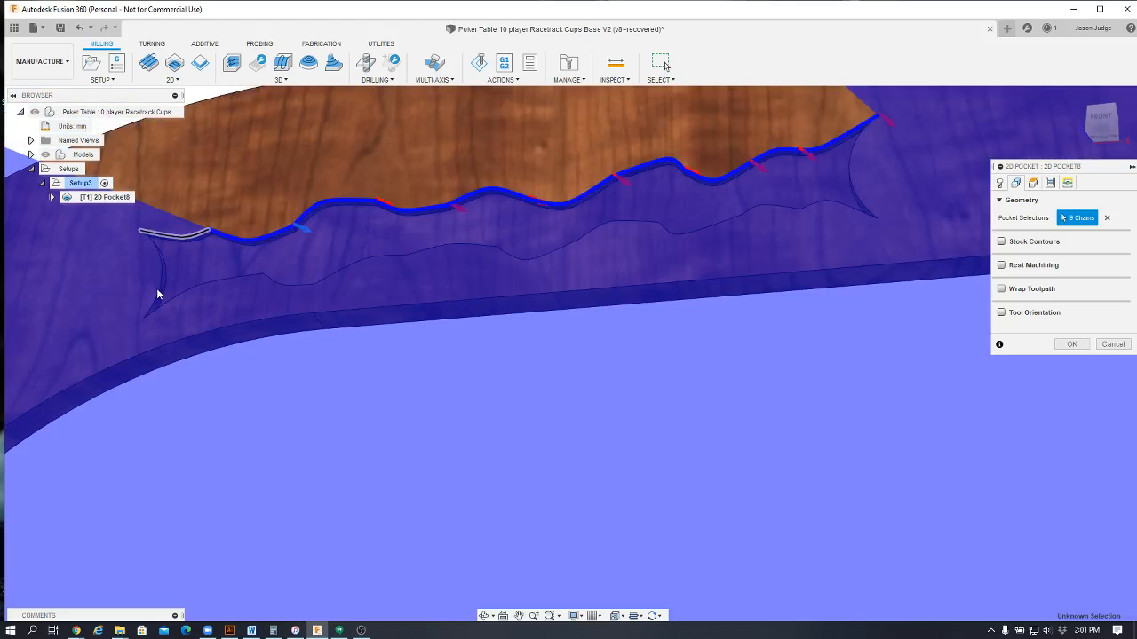
left_click(160, 293)
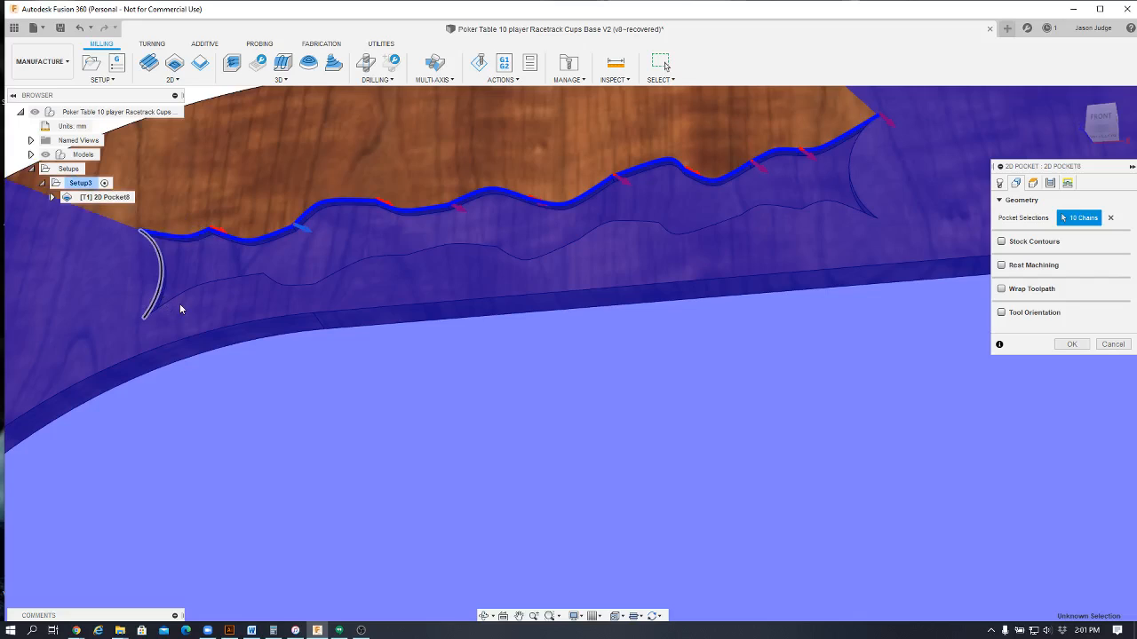
left_click(181, 306)
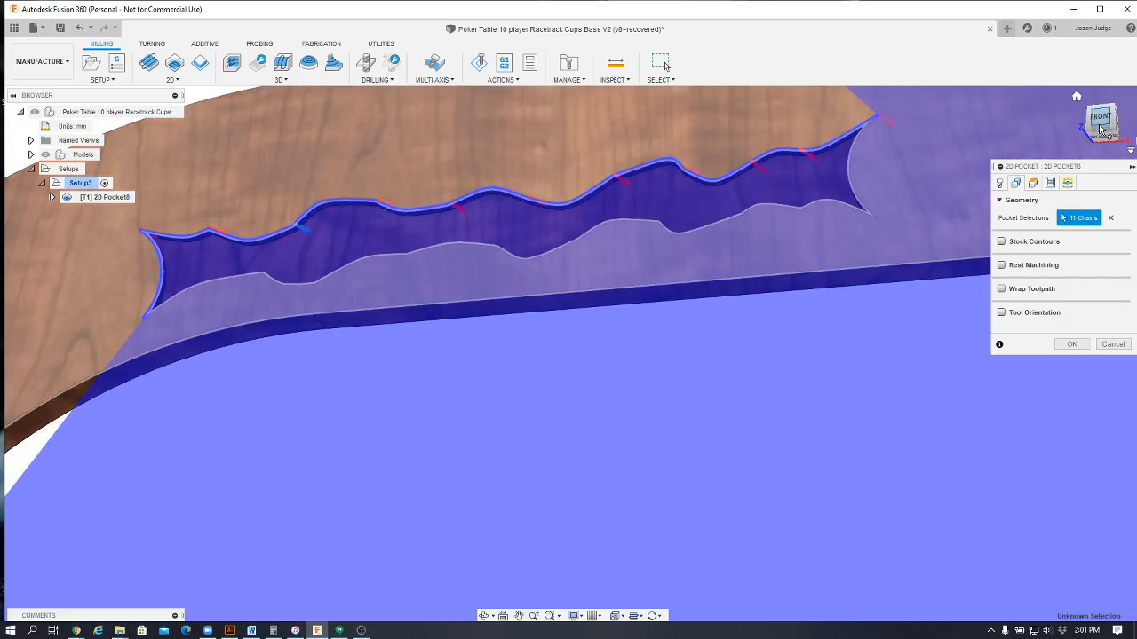
Select all of the recess's lower edge segments, from the left tip to the right tip, as separate pocket chains
middle_click_drag(1101, 140, 1105, 165, "shift")
left_click_drag(1105, 165, 1096, 189)
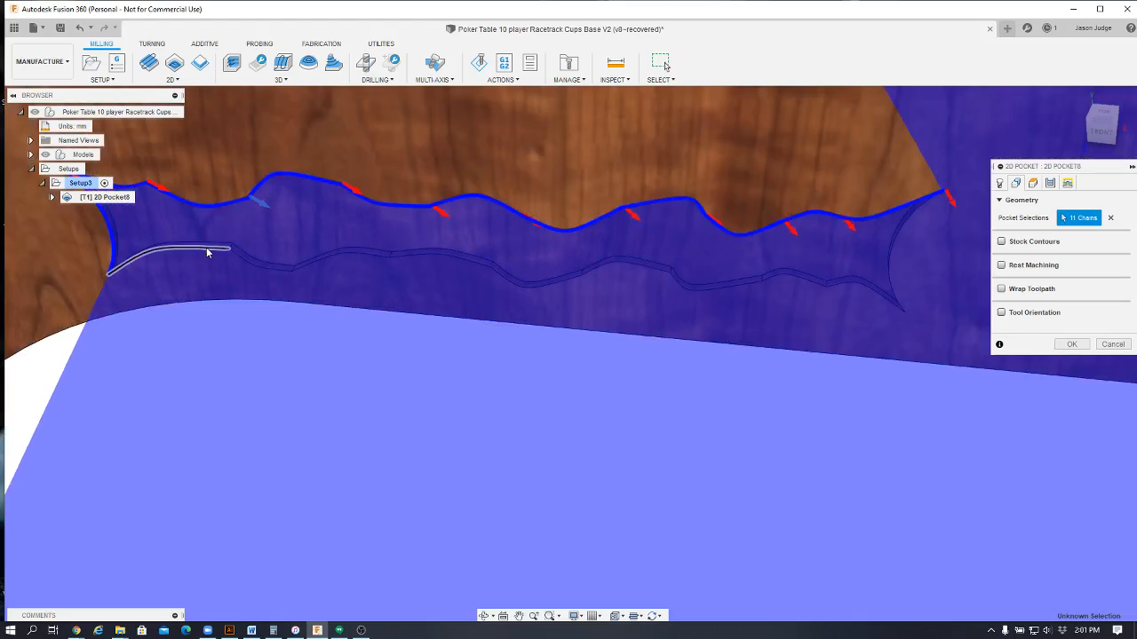
left_click(222, 250)
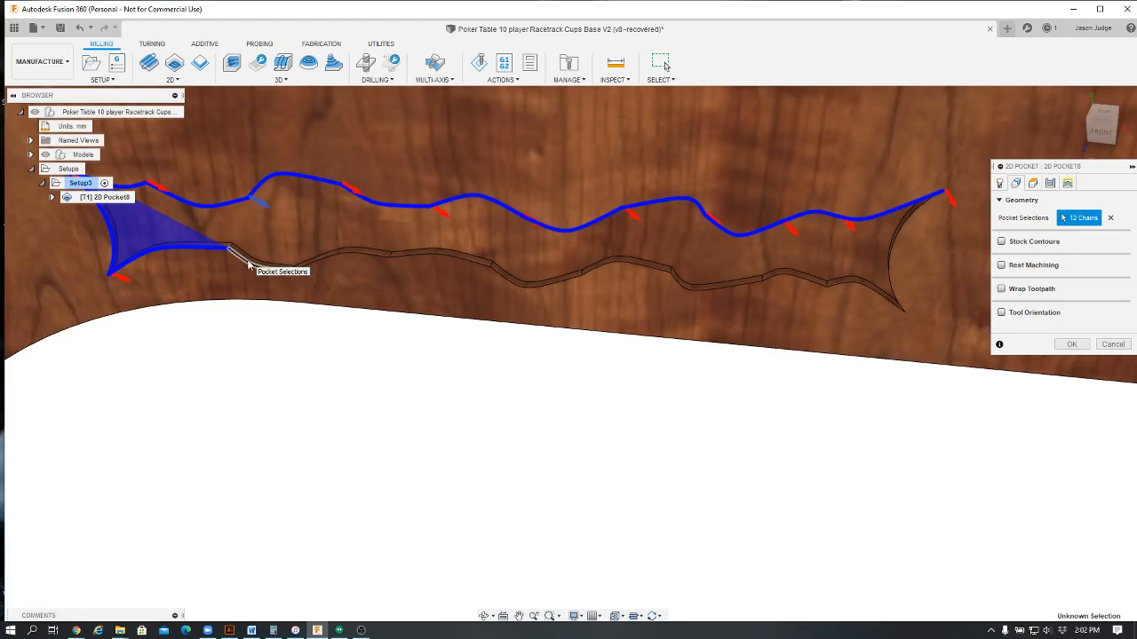
left_click(336, 257)
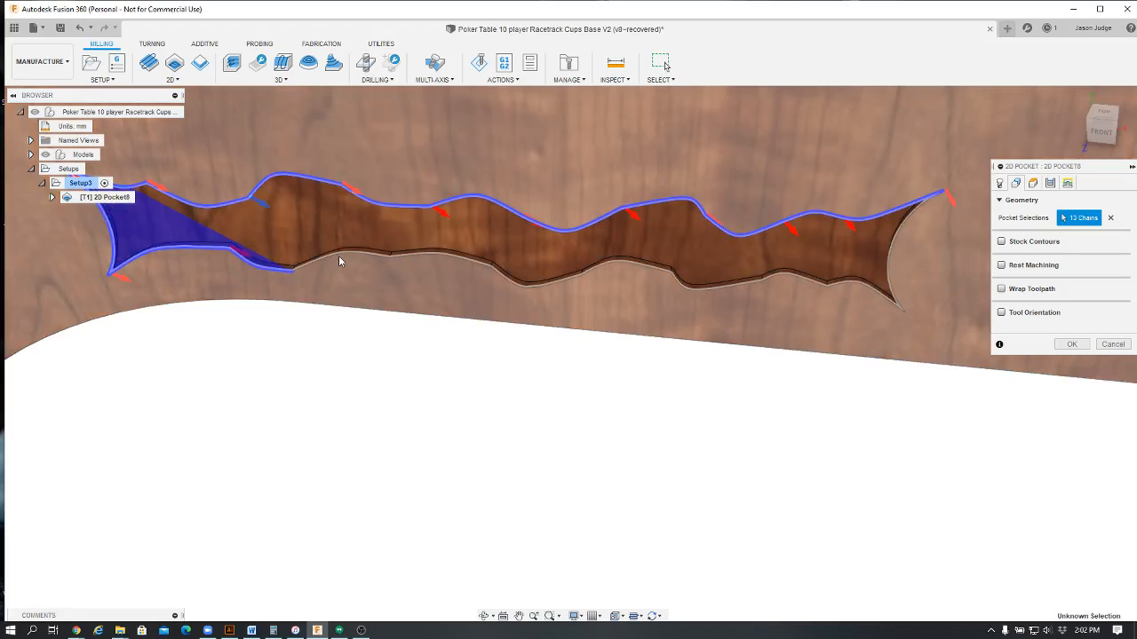
left_click(392, 254)
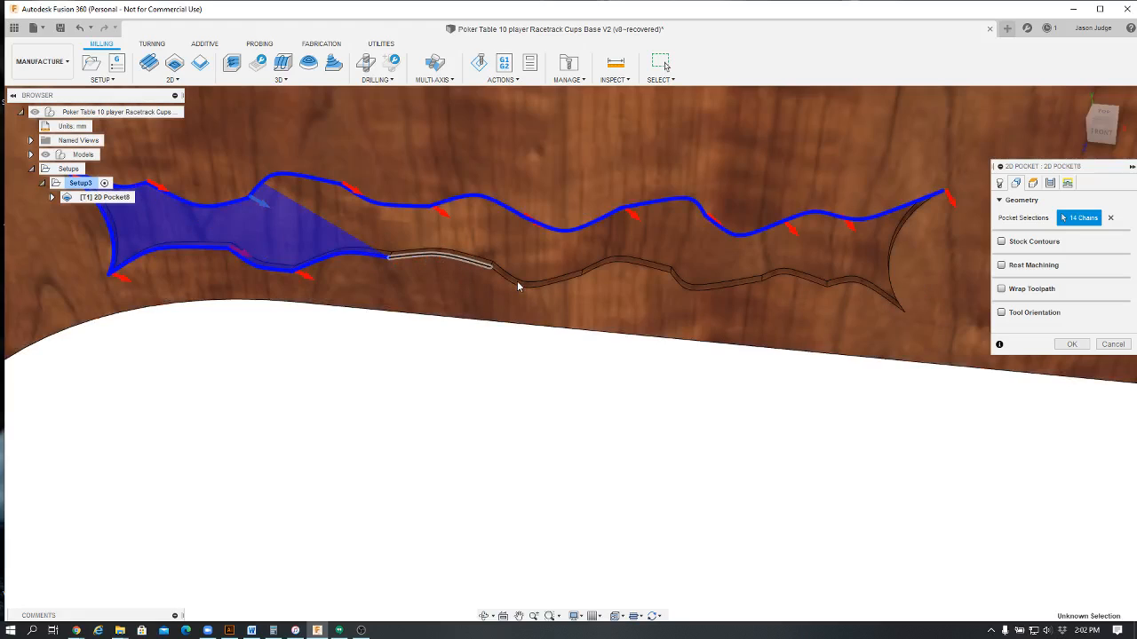
left_click(517, 280)
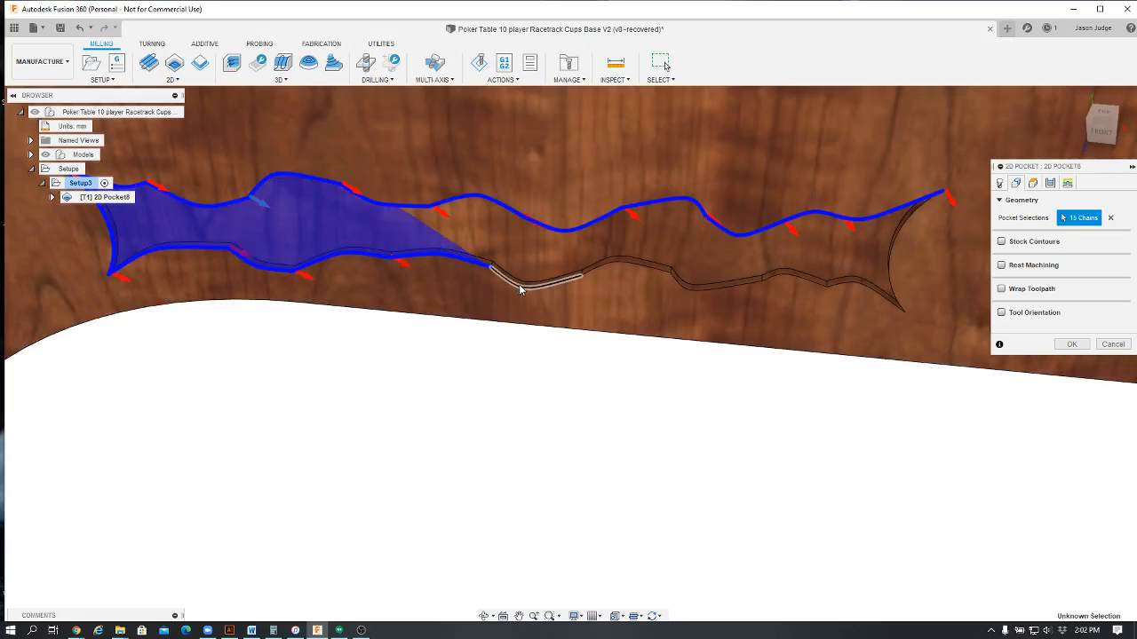
left_click(619, 266)
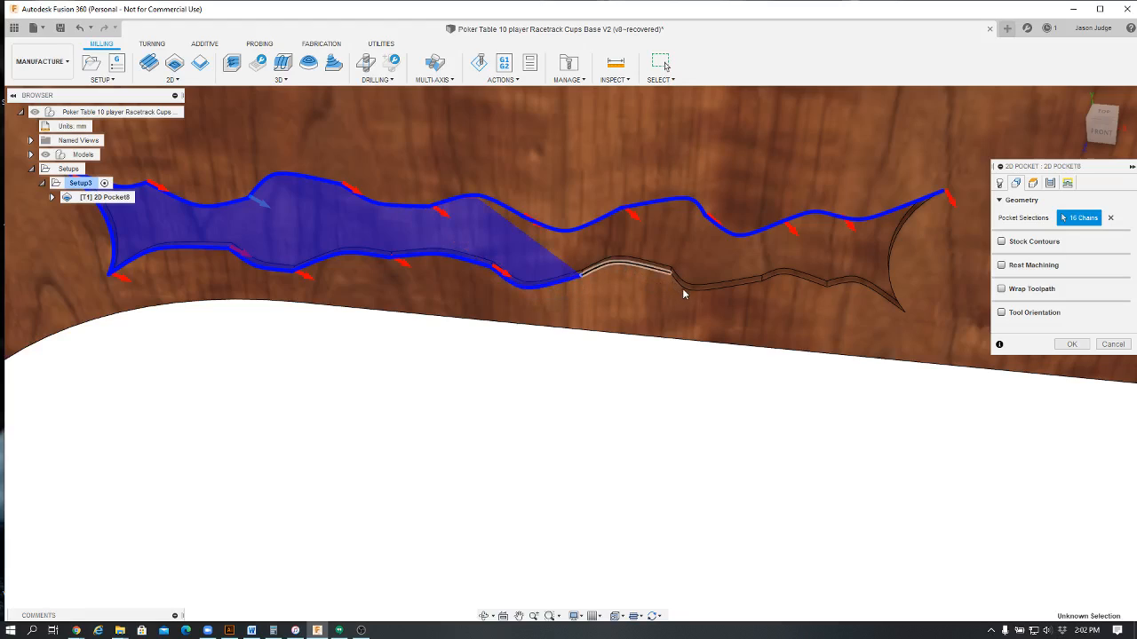
left_click(691, 288)
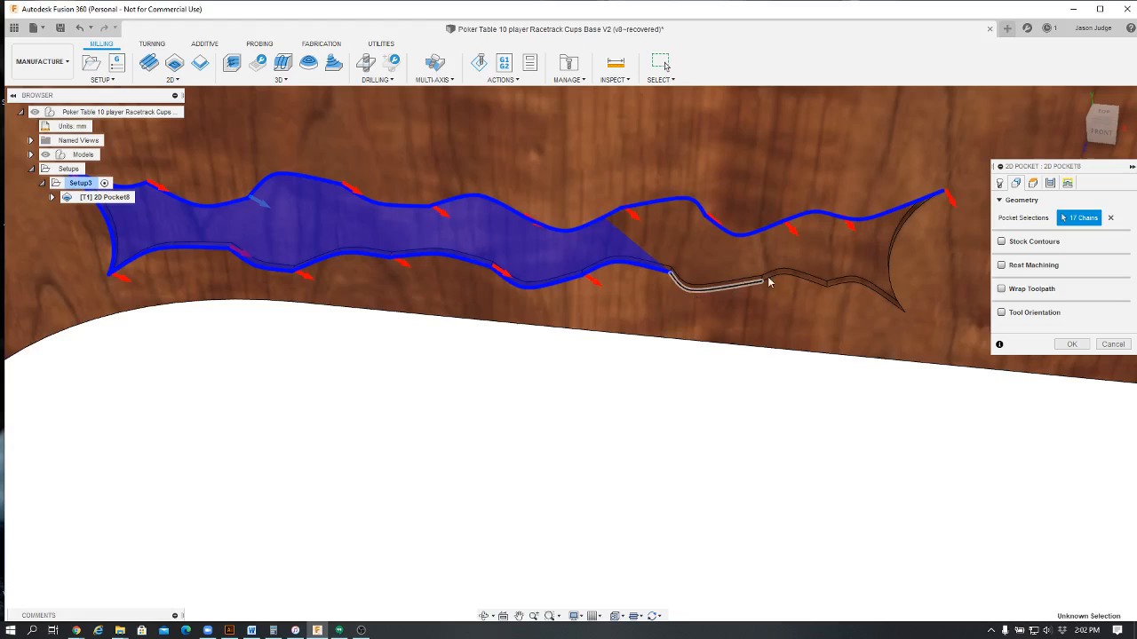
left_click(797, 280)
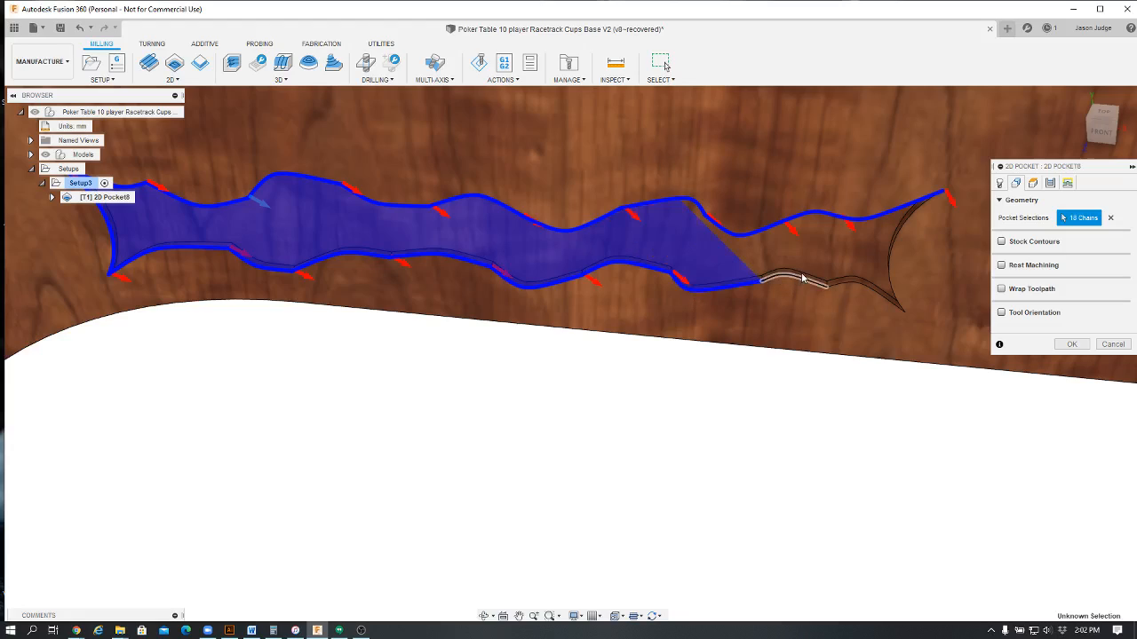
left_click(861, 288)
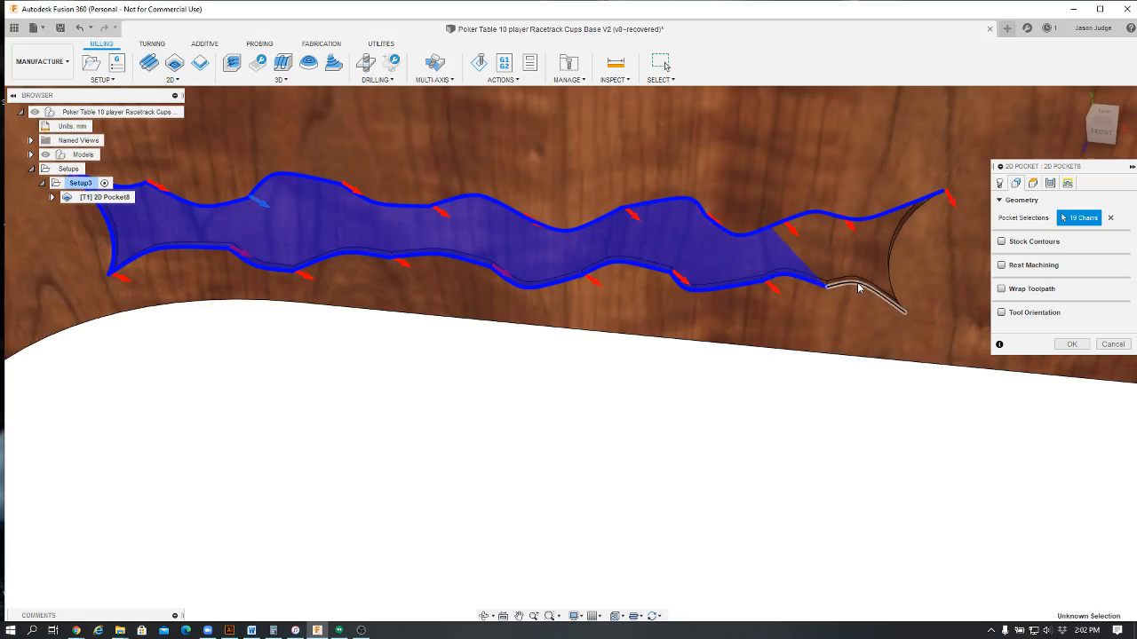
left_click(897, 238)
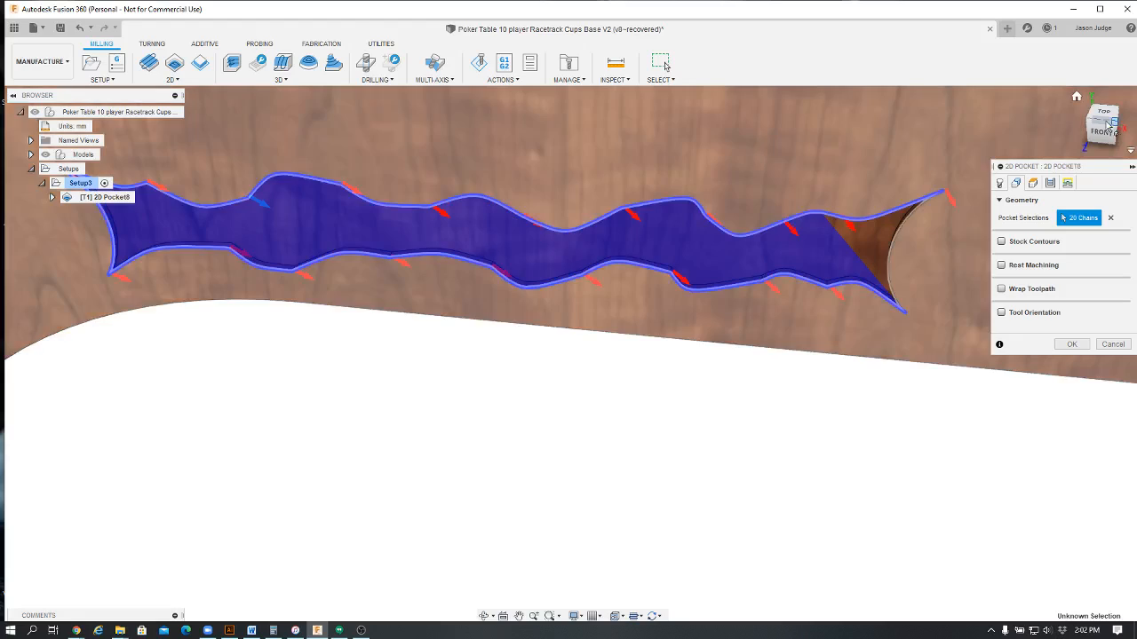
Close the recess outline by selecting its right end arc as a pocket chain
left_click_drag(1114, 125, 1120, 126)
scroll(767, 284, "up", 2)
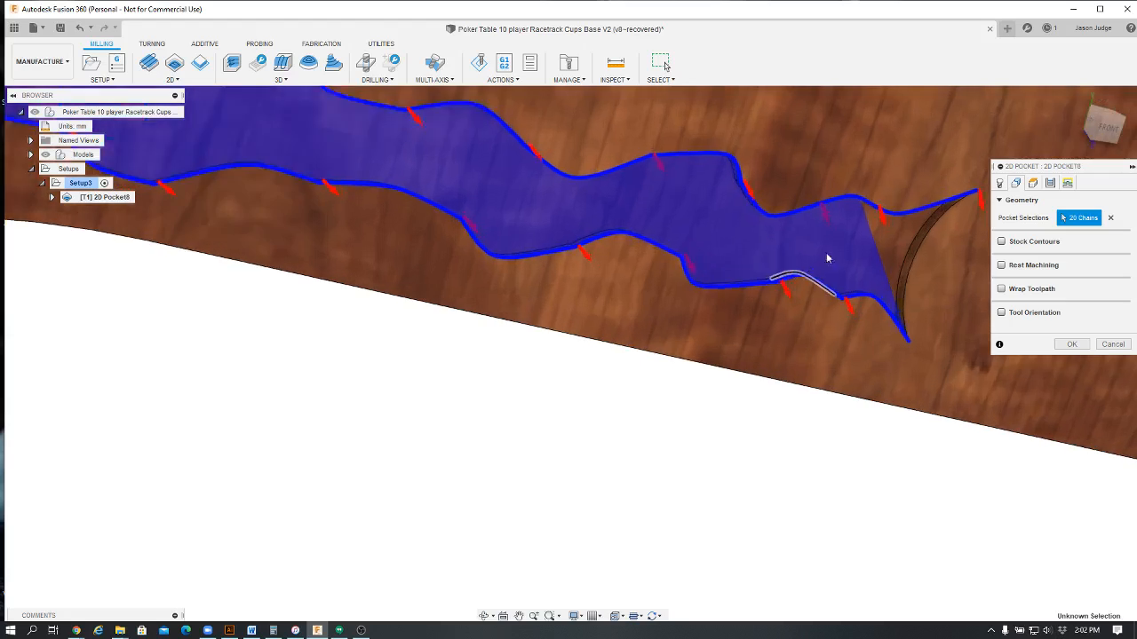
scroll(827, 255, "down", 5)
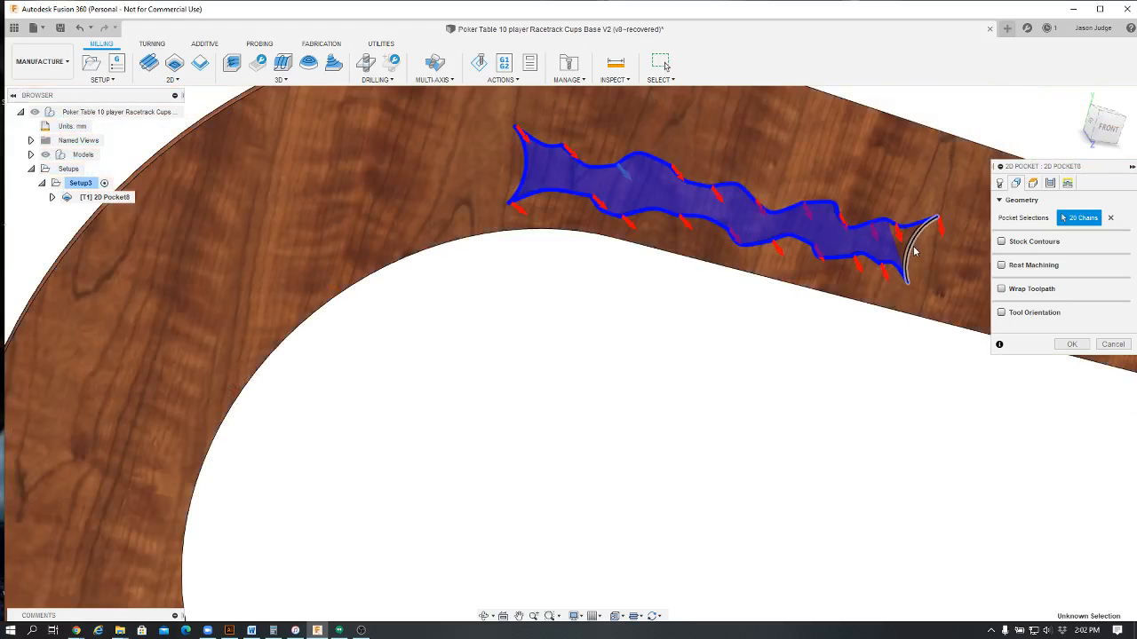
left_click(915, 254)
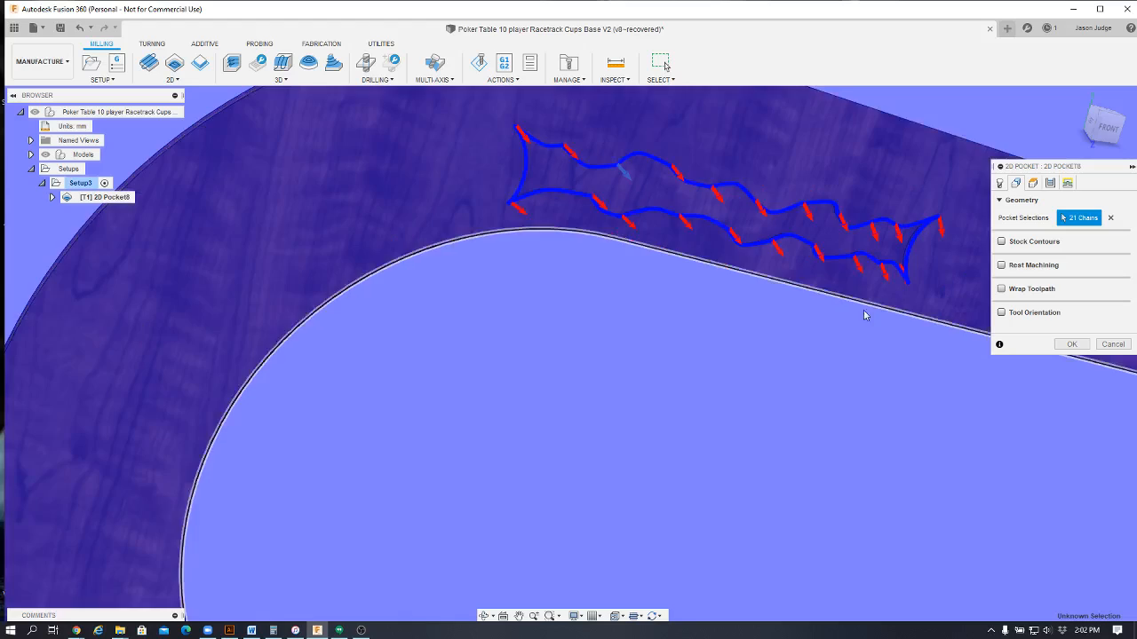
Inspect the selected recess outline on the racetrack and add the recess's floor face to the pocket selections
scroll(848, 331, "down", 3)
scroll(811, 380, "down", 3)
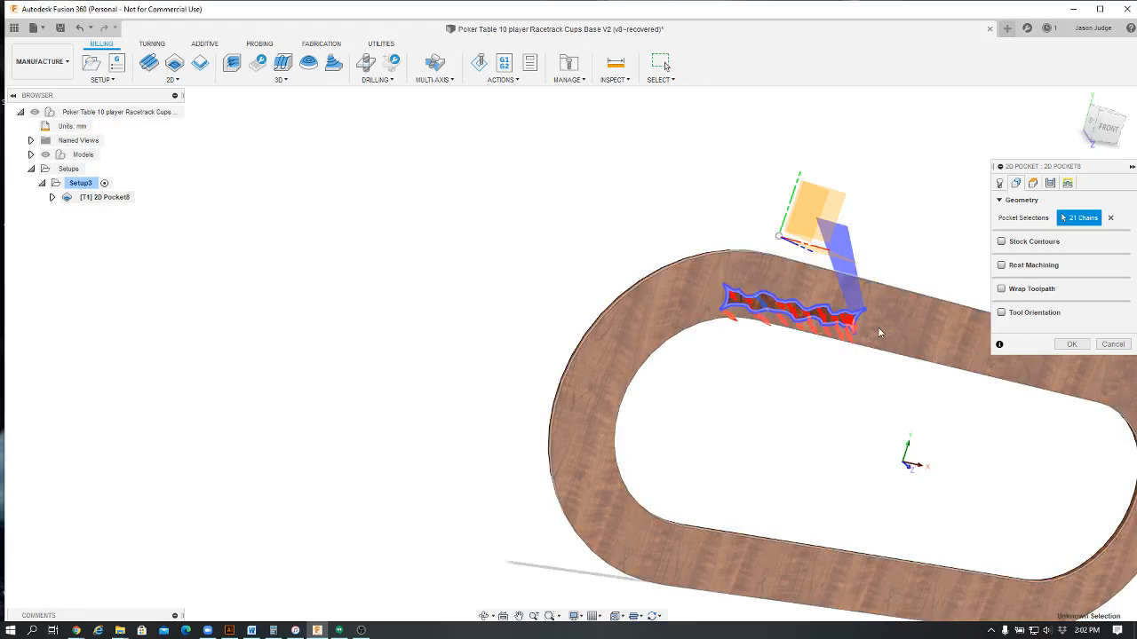
scroll(876, 325, "up", 5)
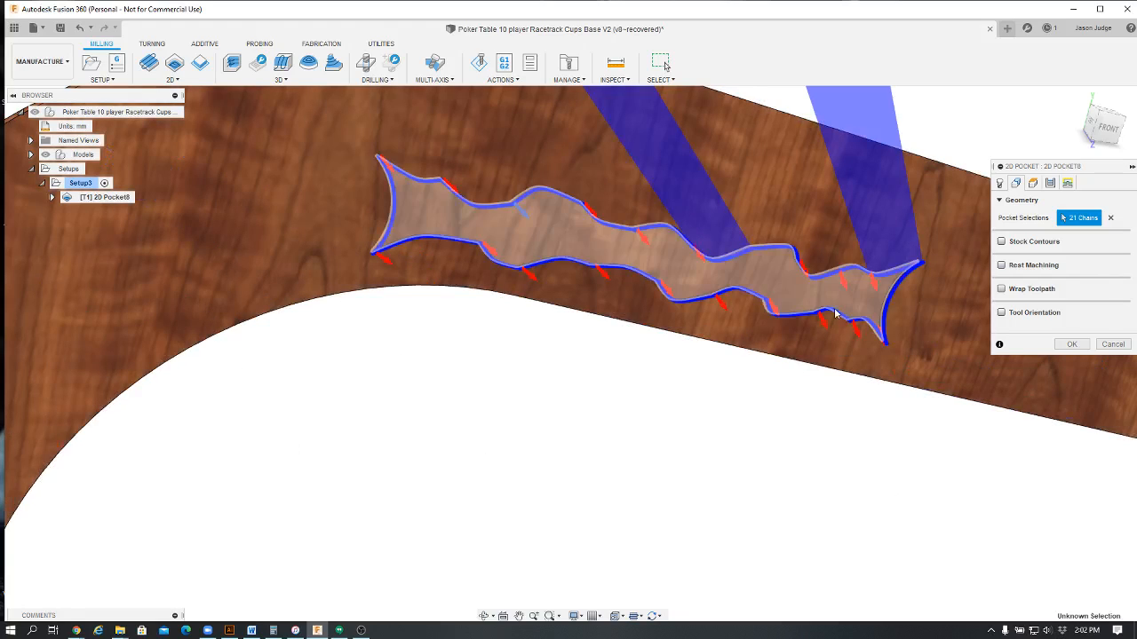
left_click(771, 257)
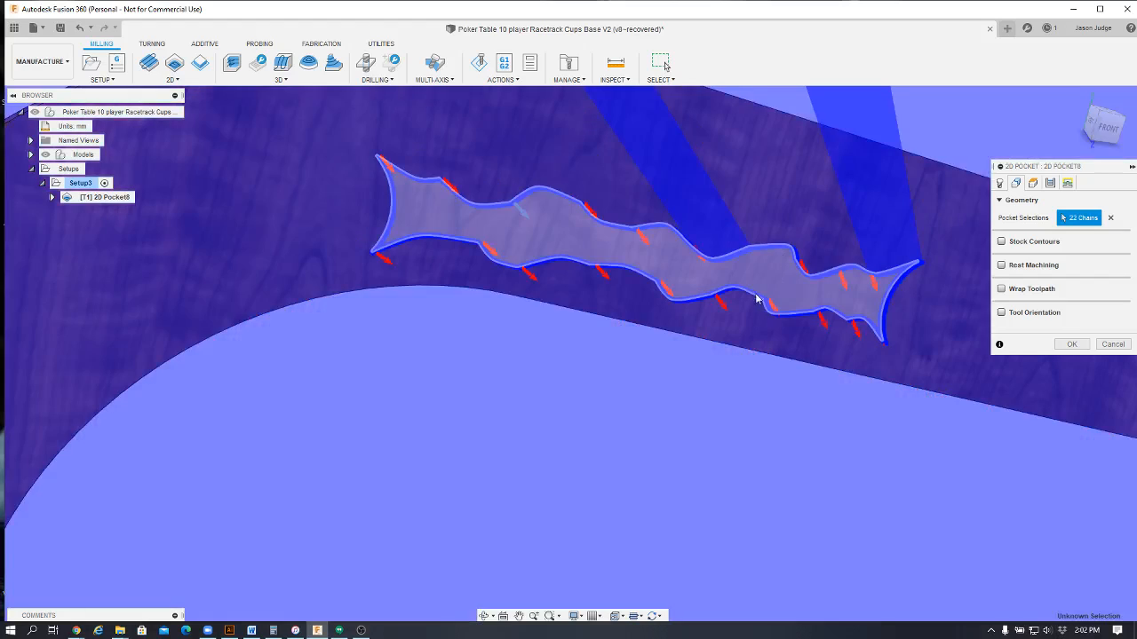